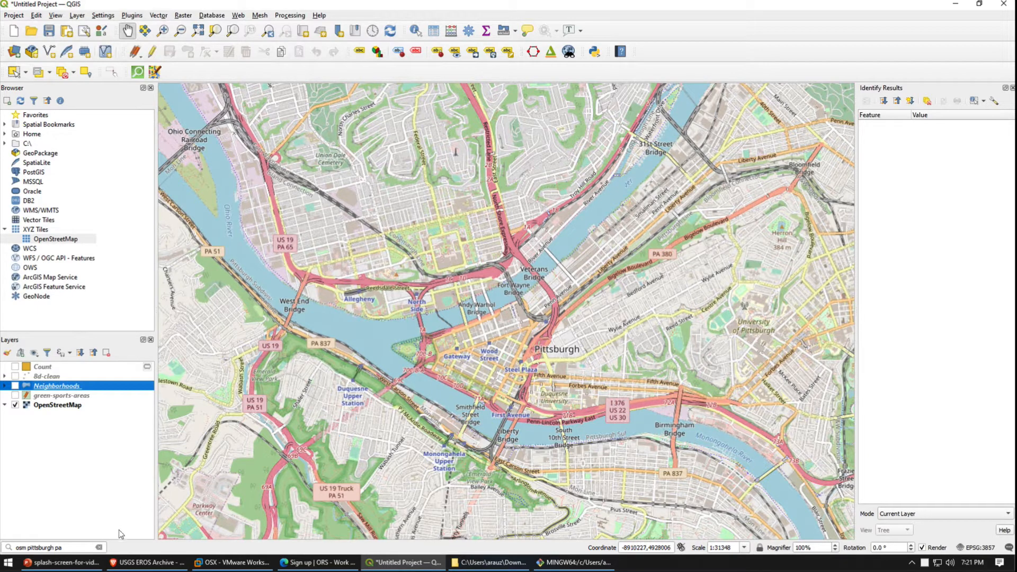
# - Switch to the Brave browser and bring up the USGS EarthExplorer page
pyautogui.moveTo(128, 563)
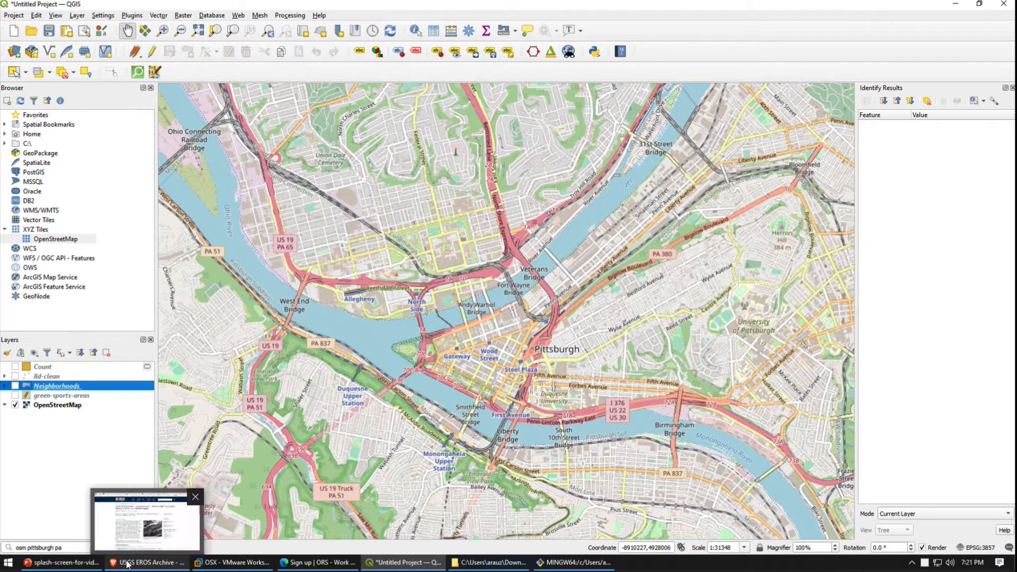
pyautogui.click(128, 564)
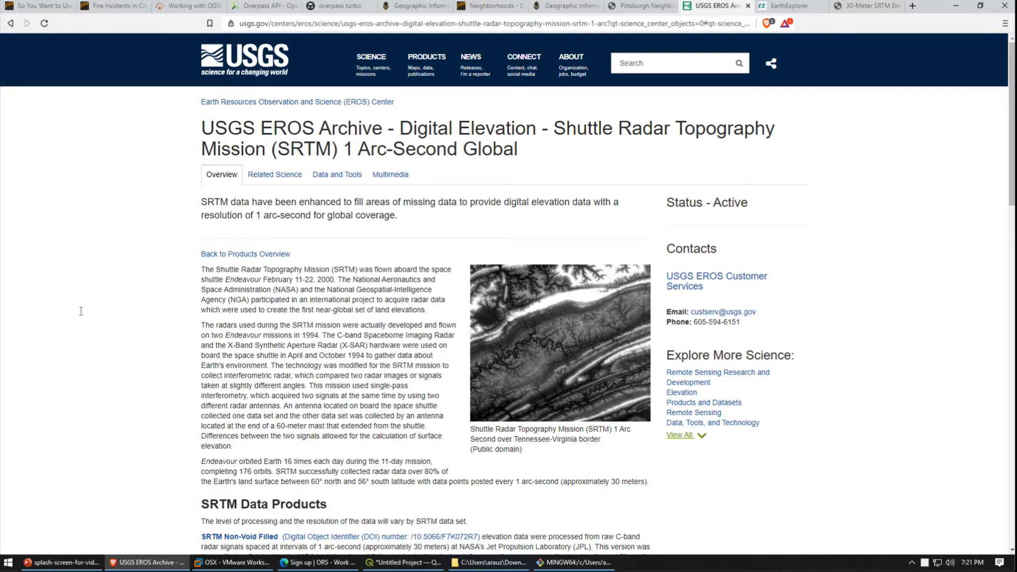
pyautogui.click(776, 6)
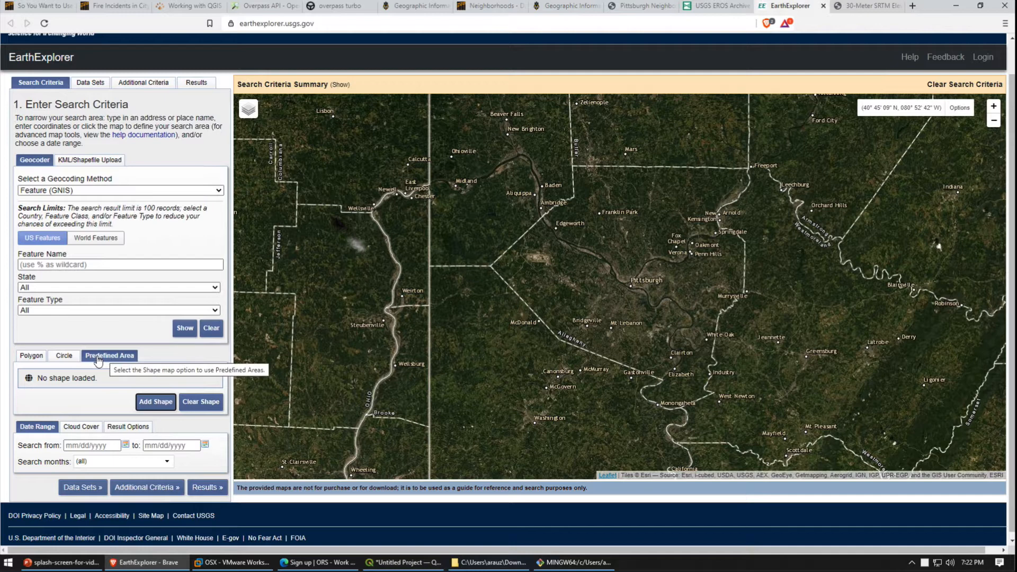
# - Add a predefined area shape for Allegheny County, Pennsylvania, as the search area
pyautogui.click(151, 404)
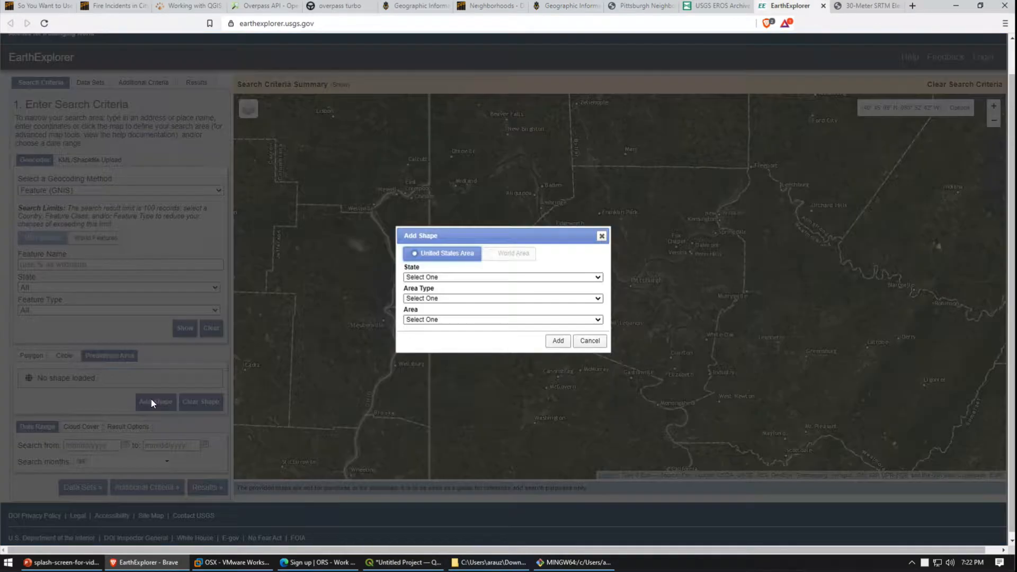
pyautogui.click(504, 277)
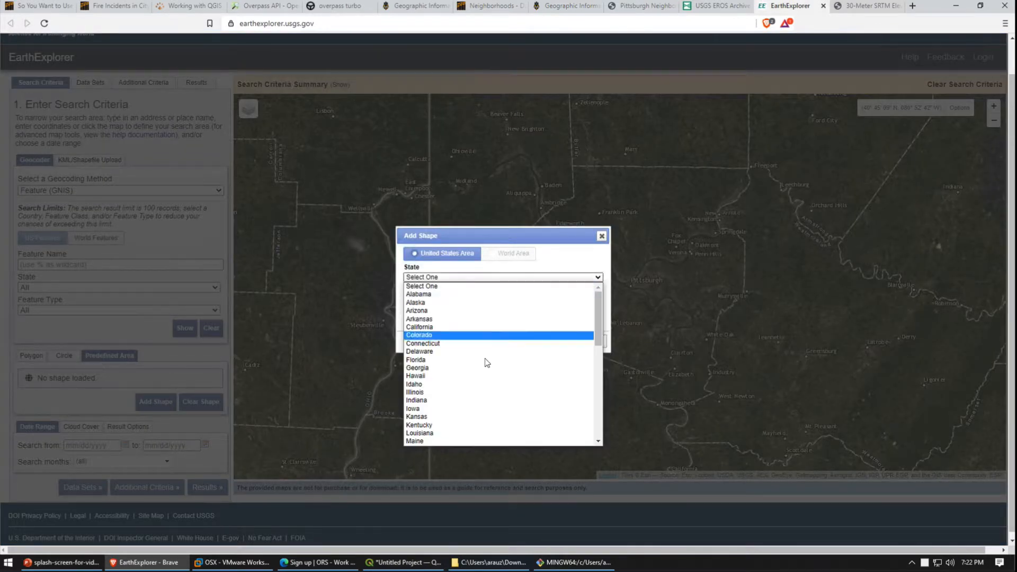
pyautogui.scroll(-5, 482, 365)
pyautogui.scroll(10, 447, 403)
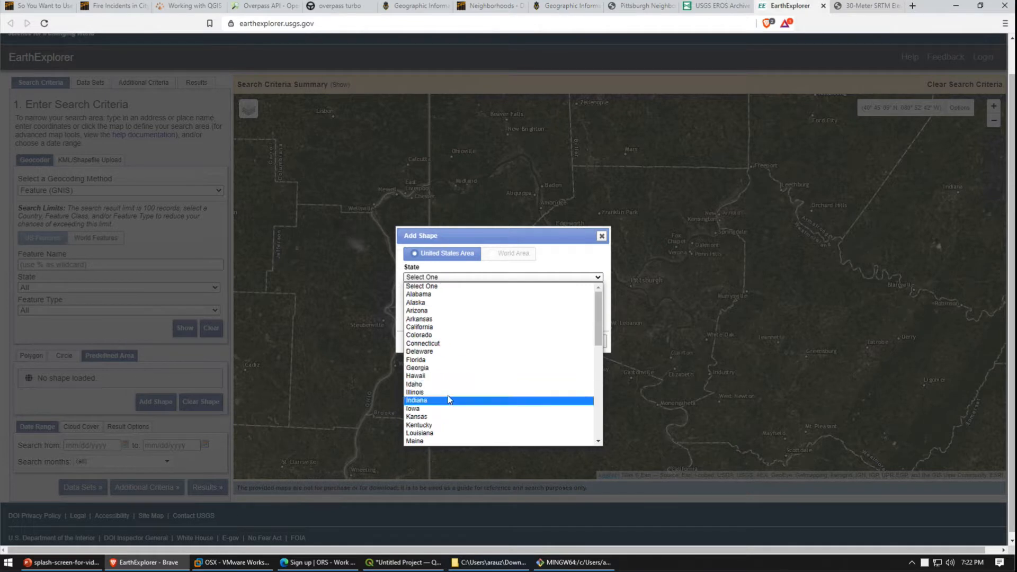
pyautogui.scroll(-5, 445, 388)
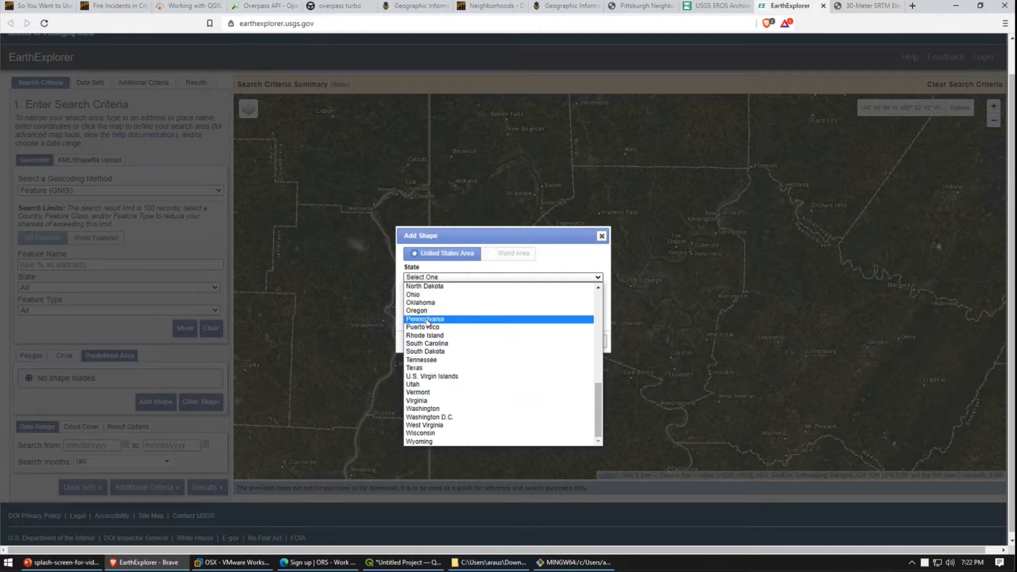
pyautogui.click(442, 325)
pyautogui.click(437, 299)
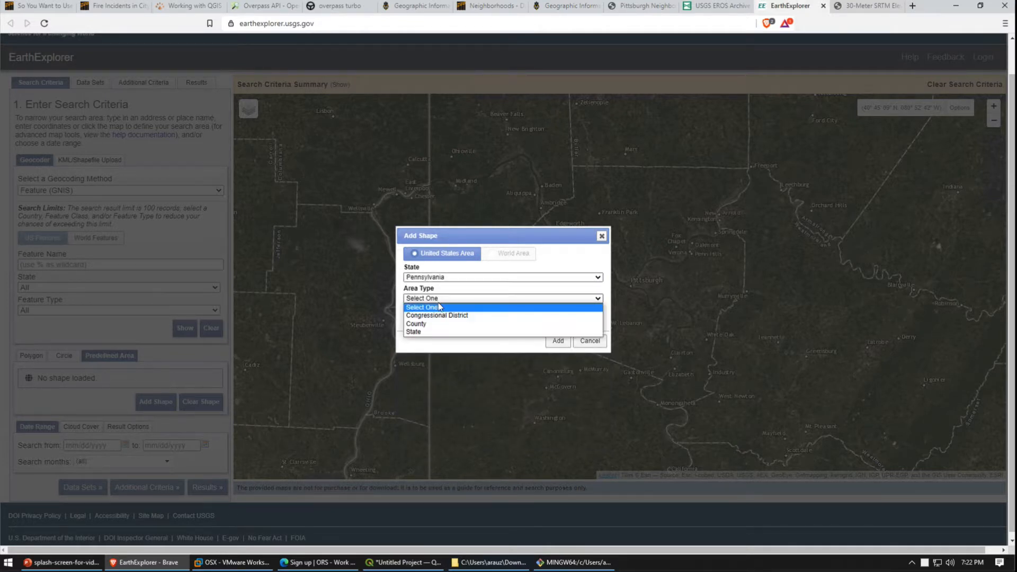
pyautogui.click(440, 325)
pyautogui.click(438, 320)
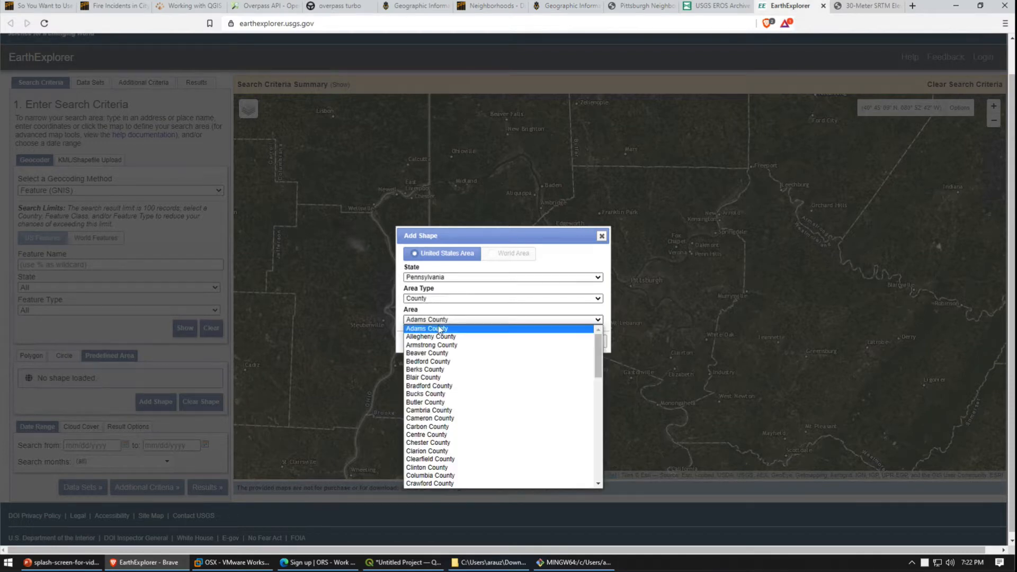
pyautogui.click(438, 338)
pyautogui.click(552, 345)
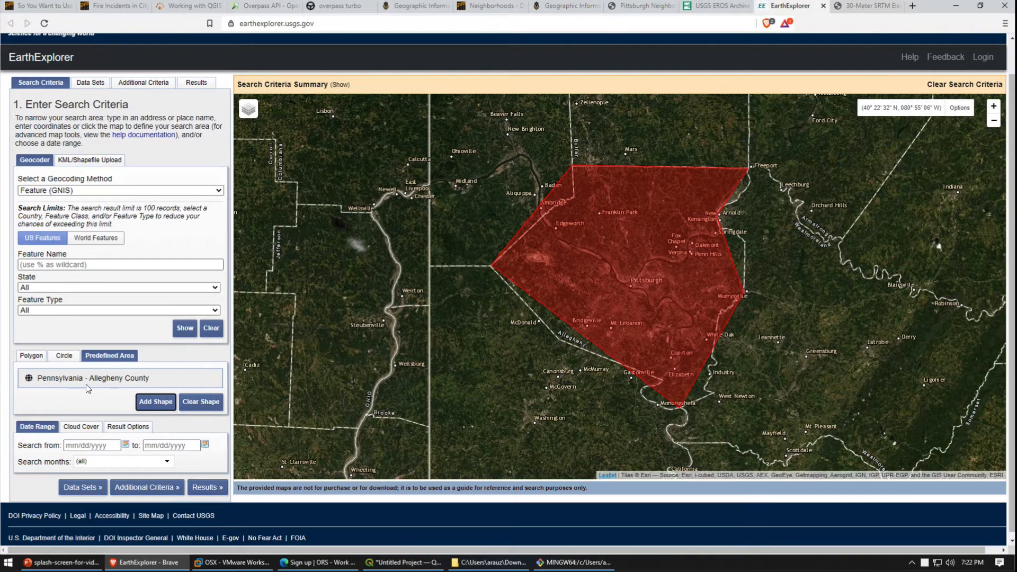
# - View the search results for the county area, then return to the search criteria
pyautogui.scroll(-1, 95, 387)
pyautogui.scroll(1, 138, 305)
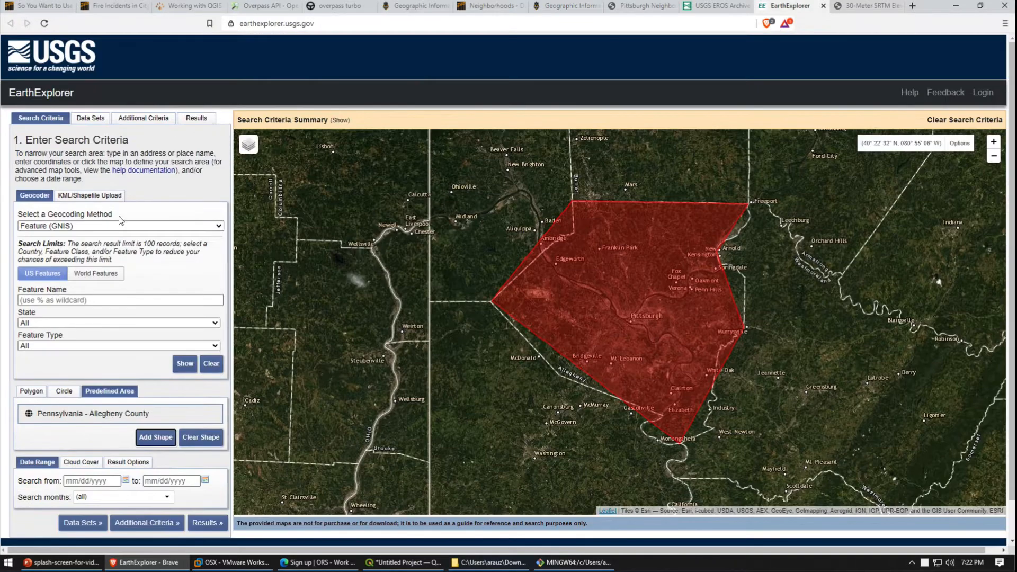
pyautogui.scroll(-1, 128, 320)
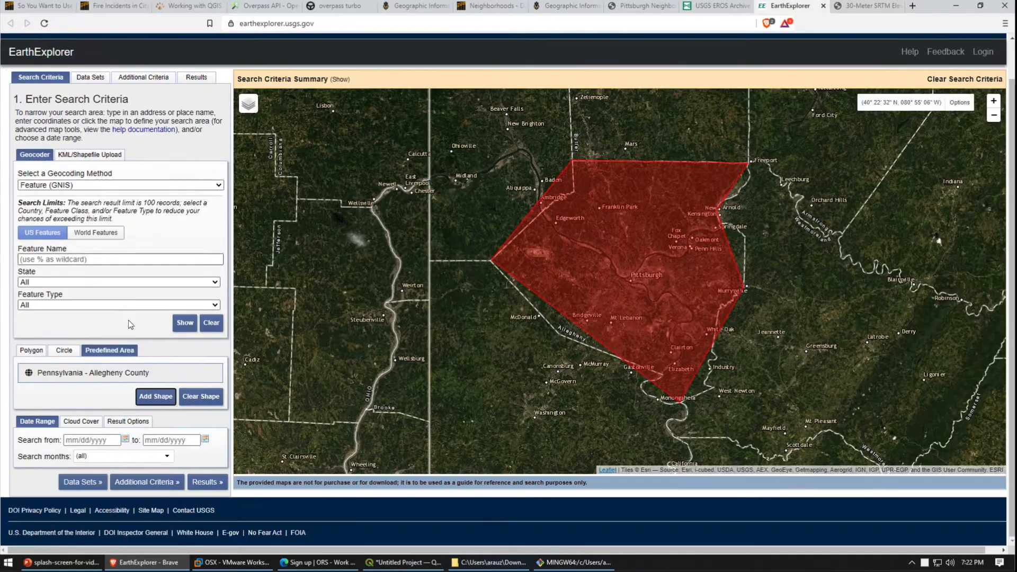
pyautogui.click(198, 483)
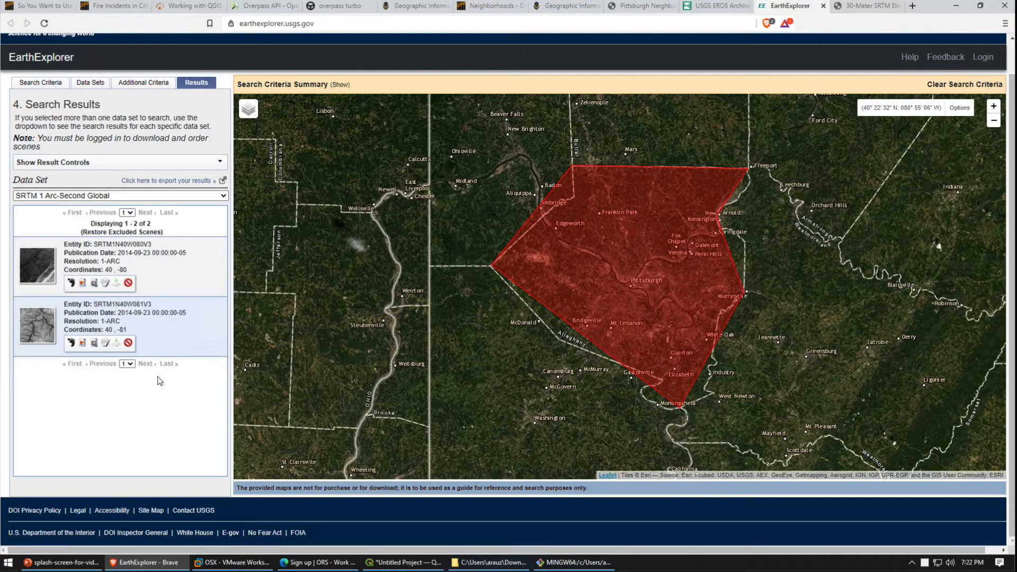
pyautogui.click(34, 84)
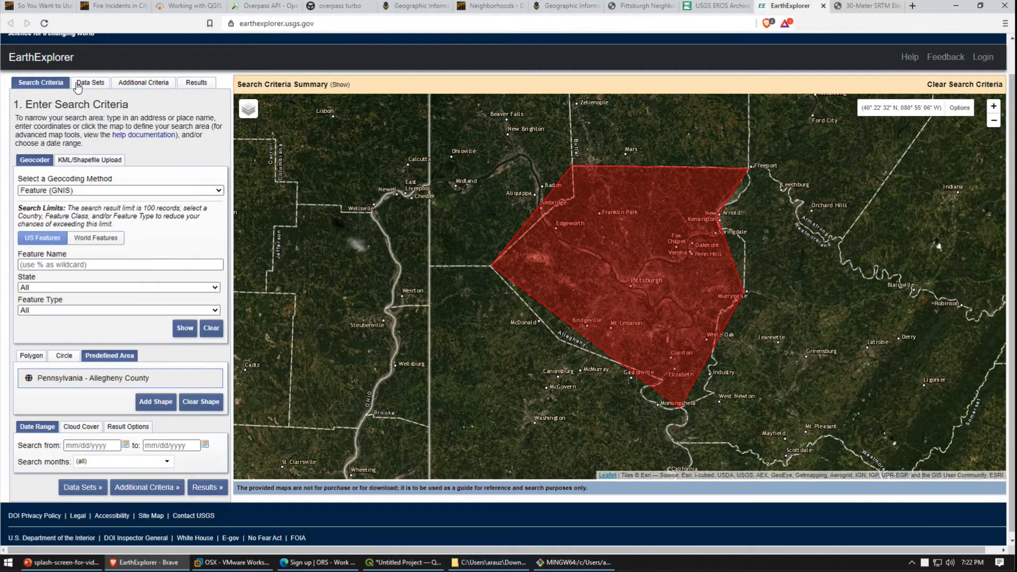
# - Deselect the SRTM 1 Arc-Second Global data set in the data set selection
pyautogui.click(90, 84)
pyautogui.scroll(-3, 106, 341)
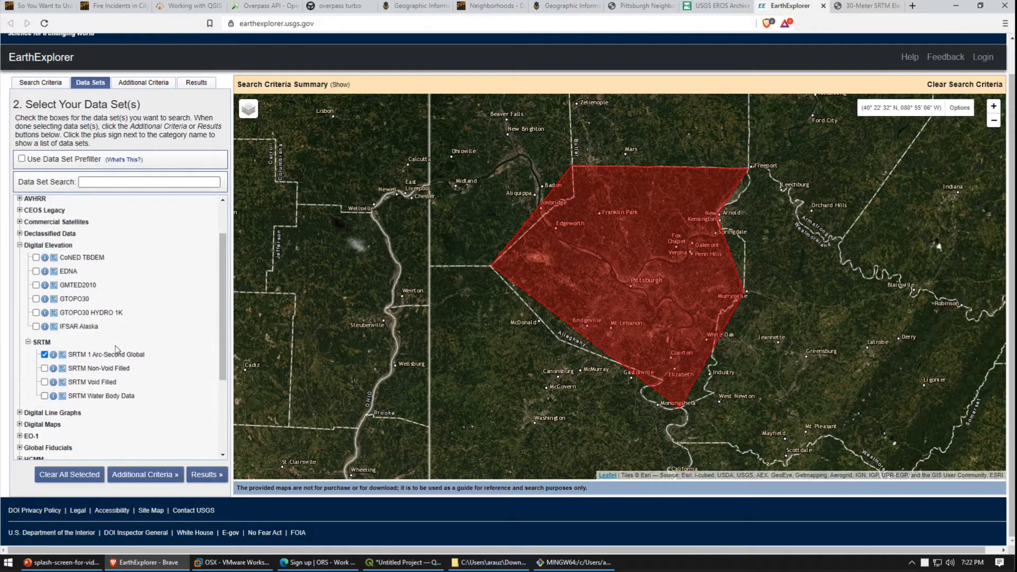
pyautogui.click(45, 301)
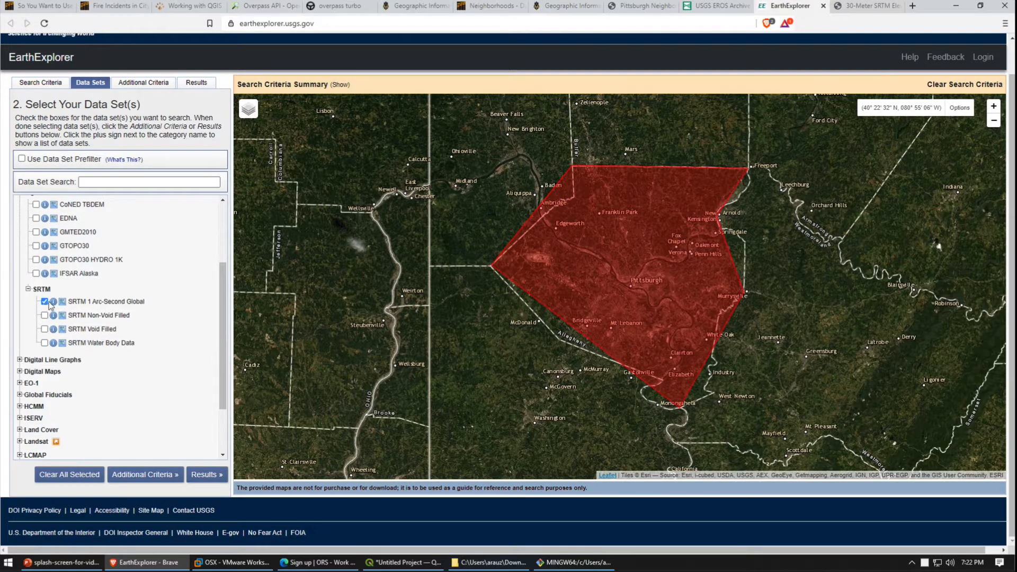
# - Examine the available data set categories, including Aerial Imagery, Commercial Satellites and Digital Elevation
pyautogui.scroll(-2, 103, 285)
pyautogui.scroll(5, 109, 282)
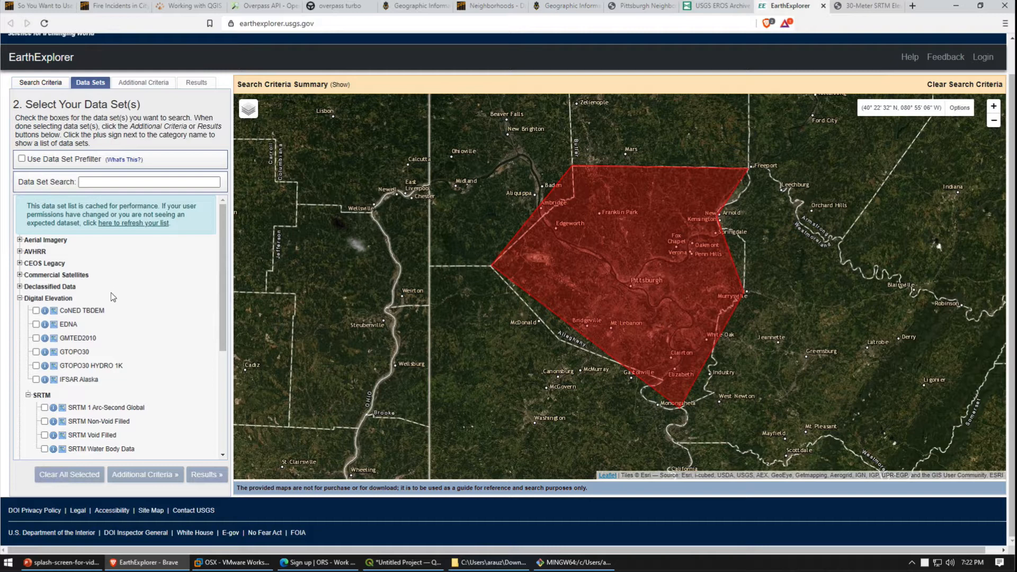
pyautogui.click(19, 240)
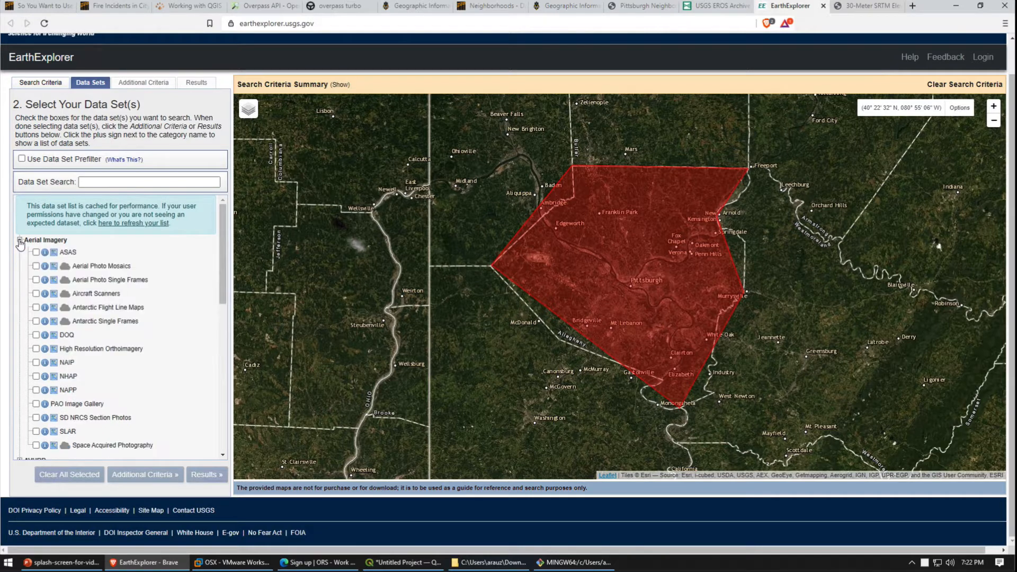
pyautogui.click(19, 240)
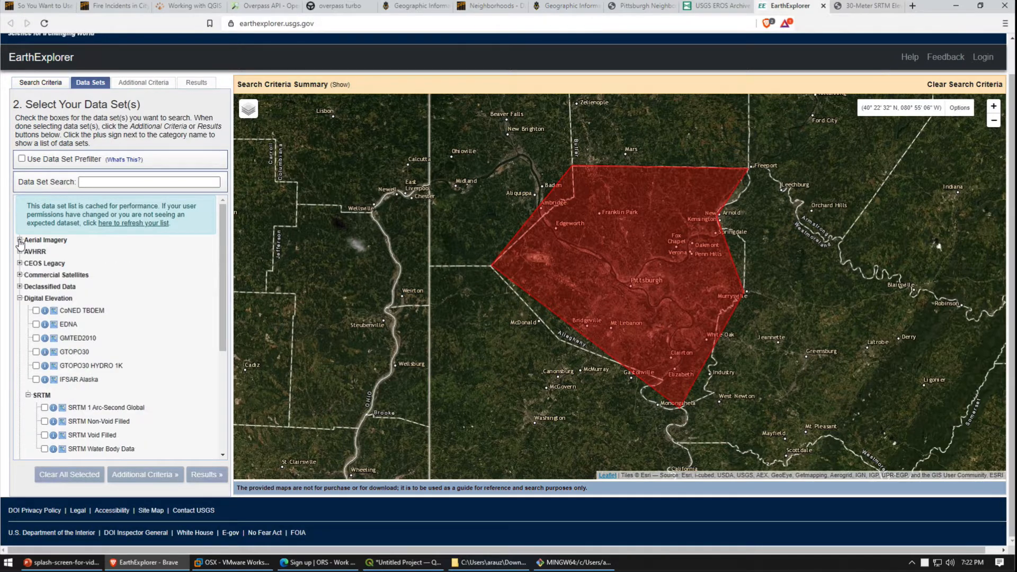
pyautogui.click(19, 275)
pyautogui.click(20, 275)
pyautogui.scroll(-2, 36, 402)
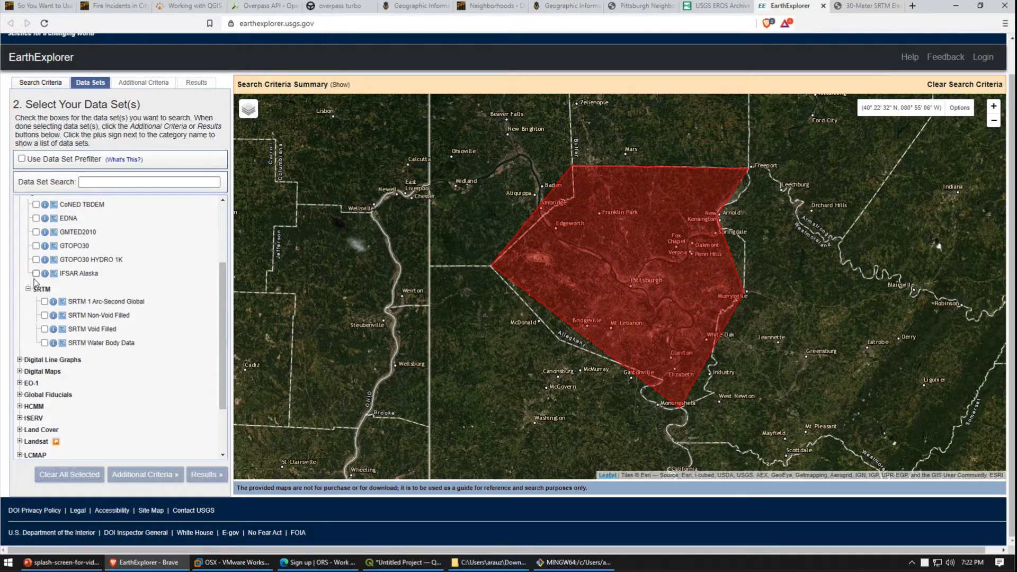
pyautogui.scroll(-1, 35, 288)
pyautogui.scroll(3, 37, 296)
pyautogui.click(19, 299)
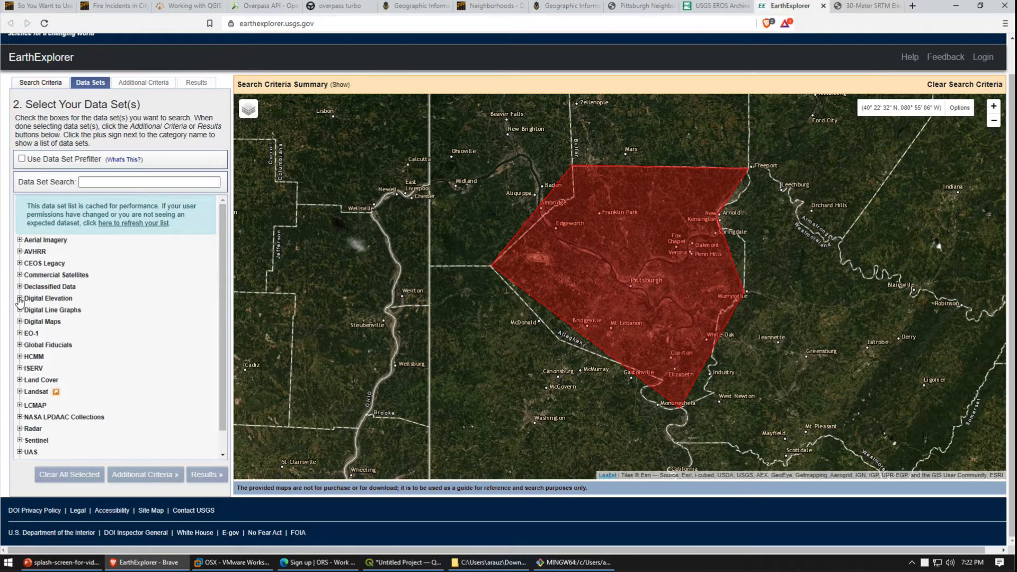
pyautogui.click(20, 299)
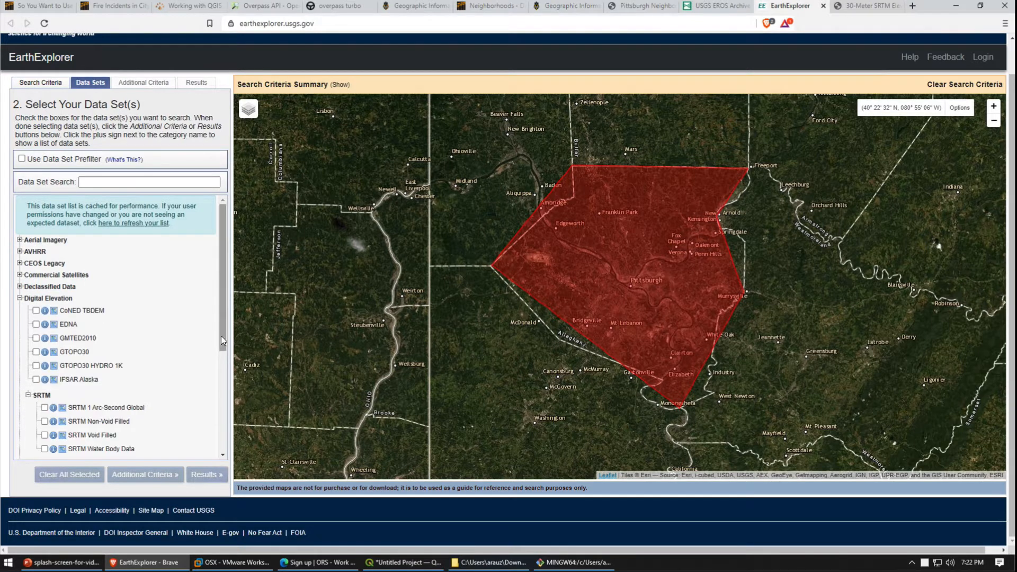
# - Select the SRTM 1 Arc-Second Global elevation data set and show its search results
pyautogui.moveTo(221, 336); pyautogui.dragTo(219, 401)
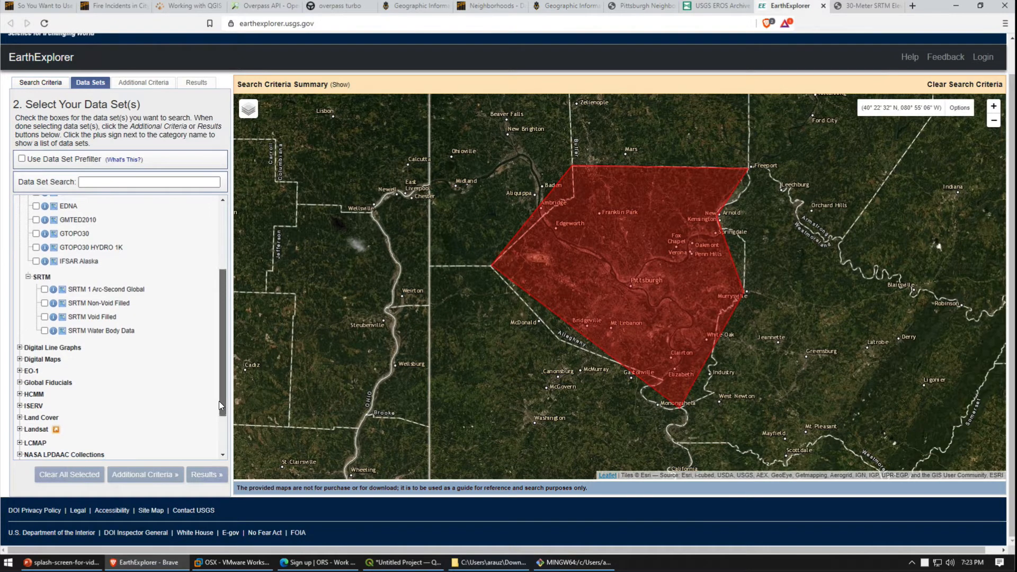
pyautogui.click(44, 290)
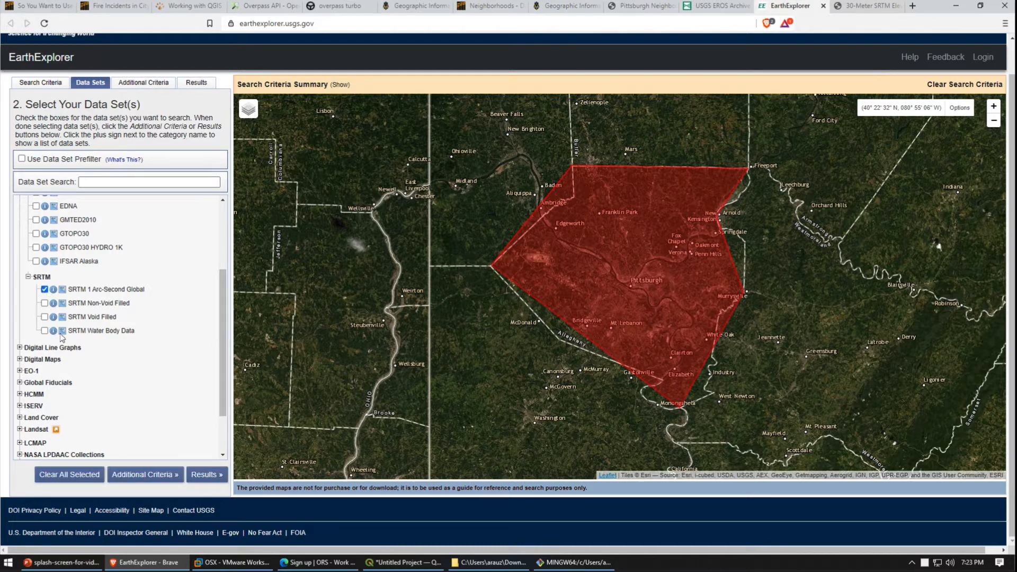
pyautogui.click(206, 475)
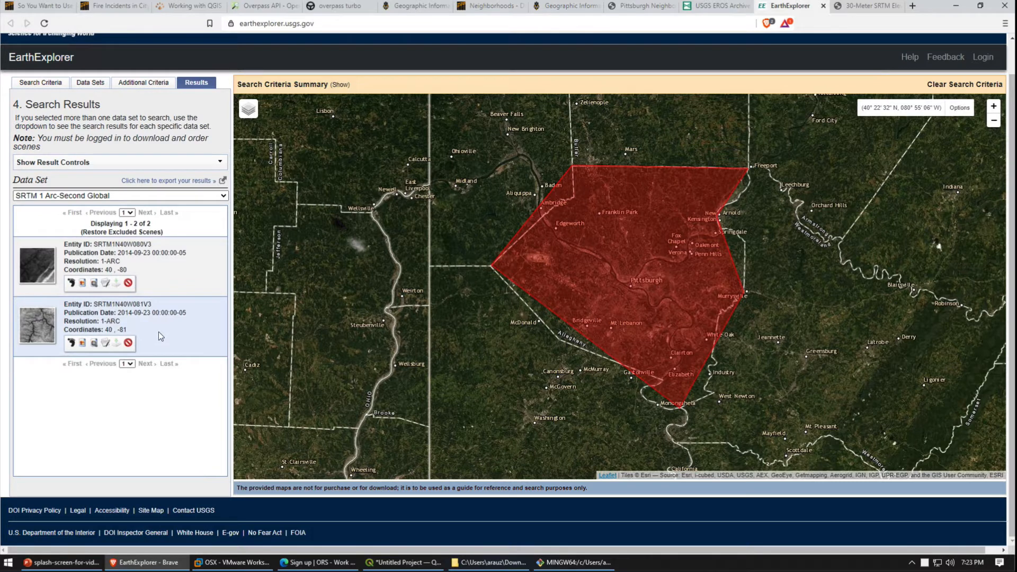
# - Display the footprints and image overlays of both SRTM scenes on the map, toggling each overlay off and on to compare
pyautogui.click(71, 284)
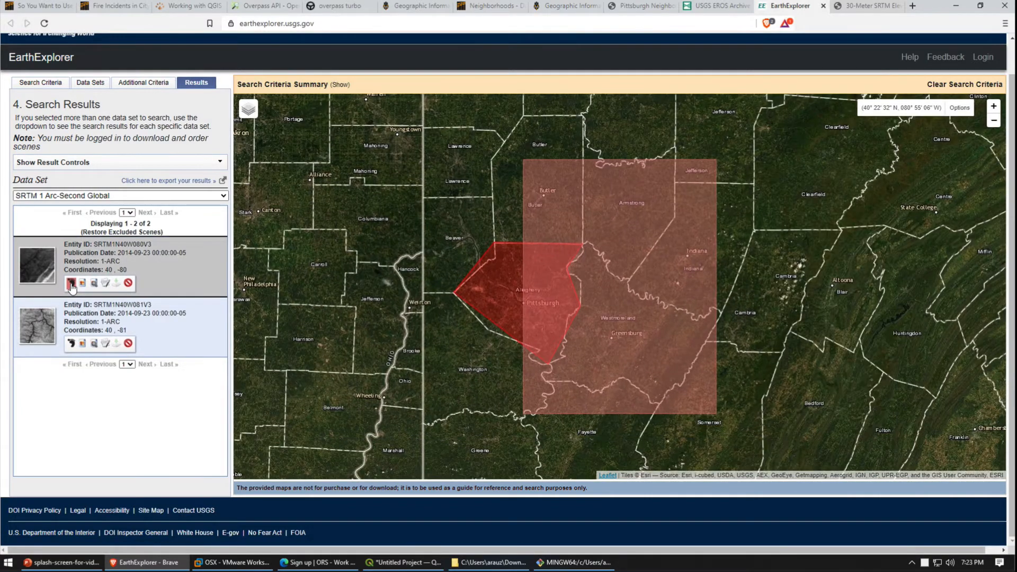
pyautogui.click(69, 344)
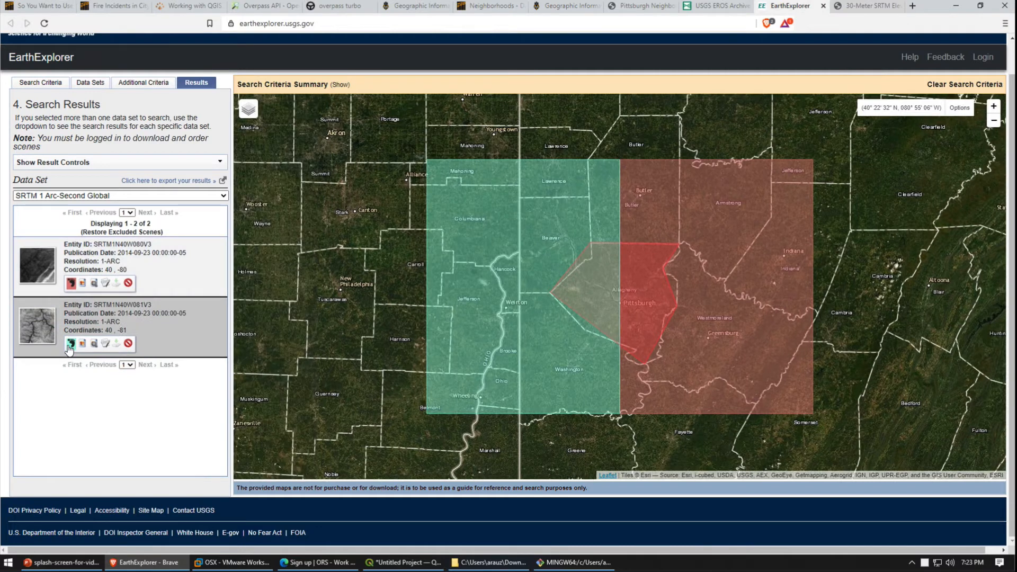
pyautogui.click(82, 285)
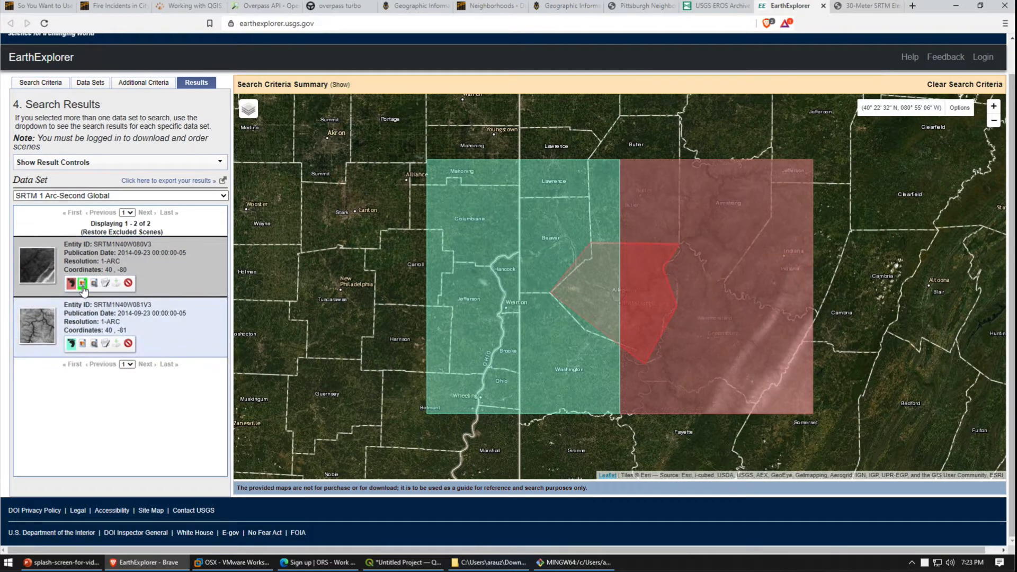
pyautogui.click(83, 344)
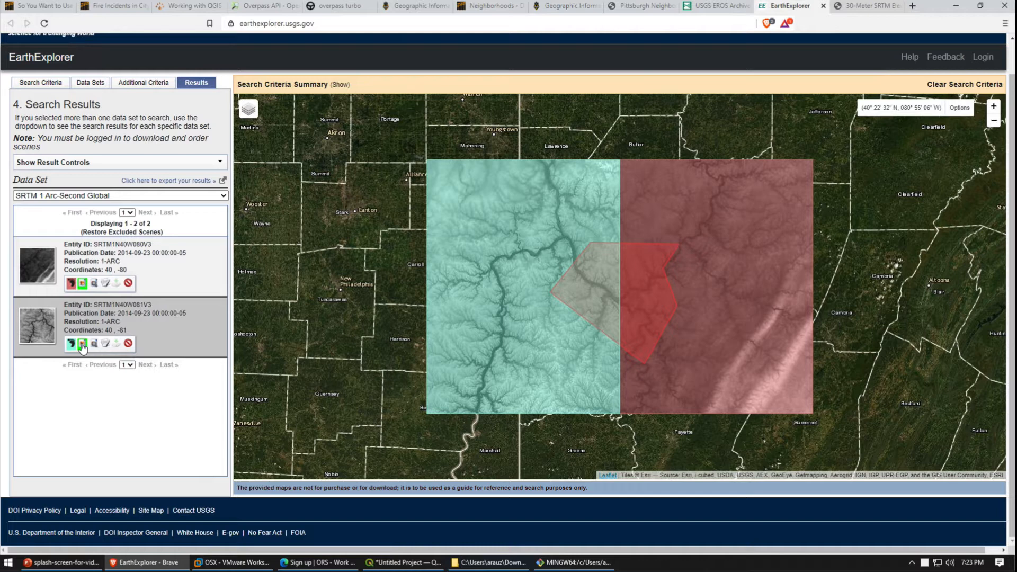
pyautogui.click(83, 344)
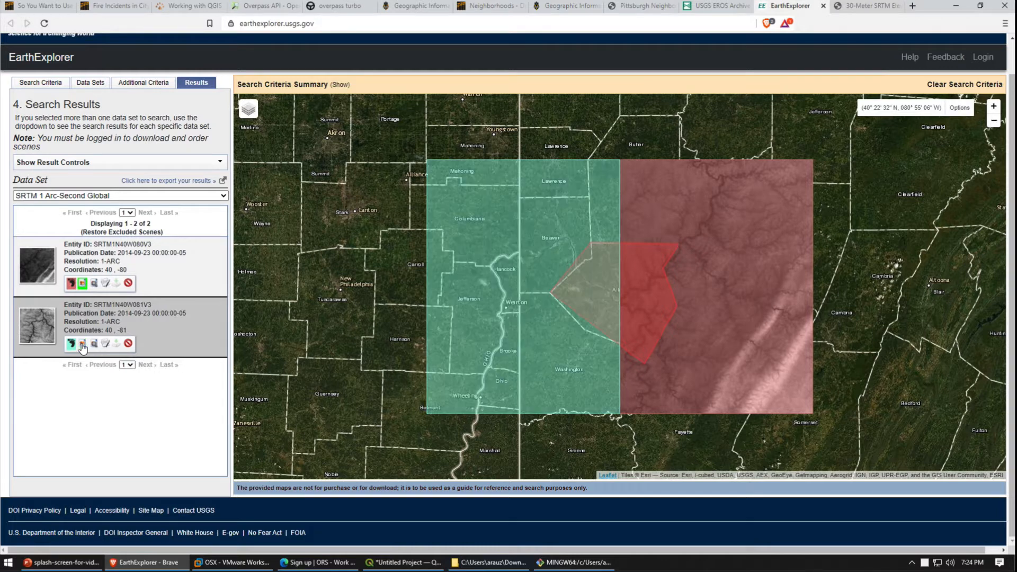
pyautogui.click(82, 344)
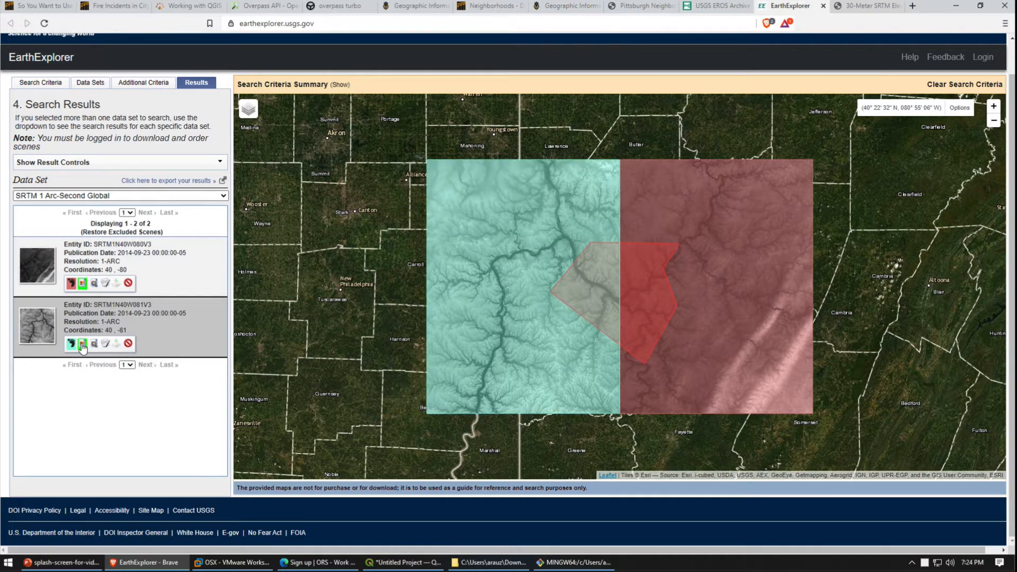
pyautogui.click(82, 284)
pyautogui.click(82, 284)
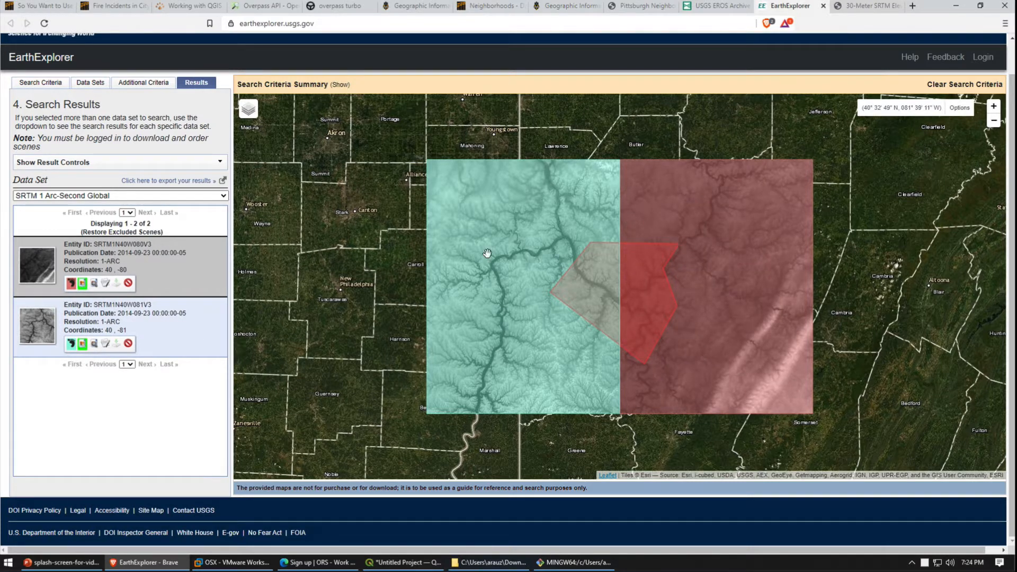
# - Switch to the 30-Meter SRTM Tile Downloader page and select tile N40W081 next to Pittsburgh
pyautogui.click(869, 7)
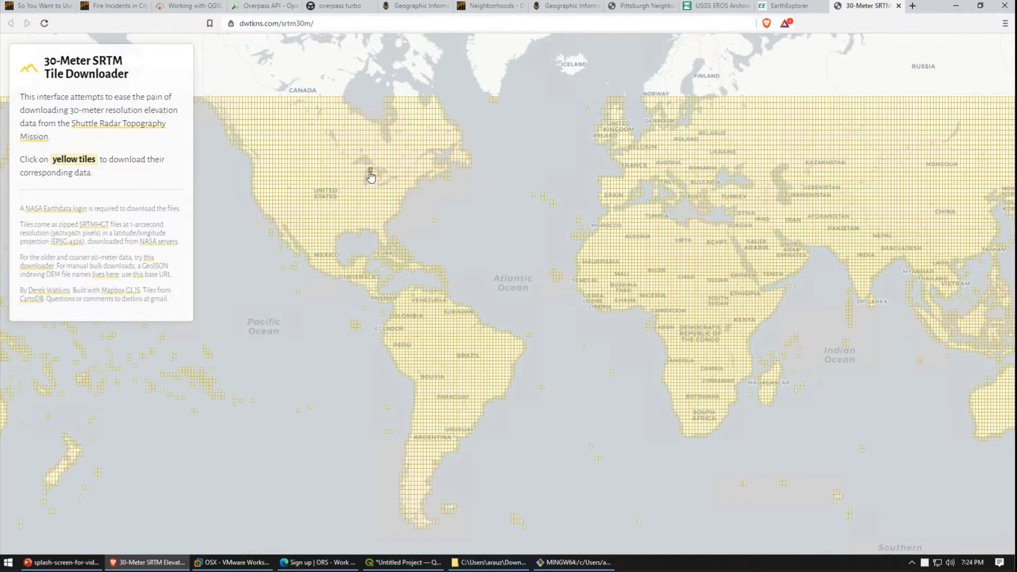
pyautogui.click(371, 197)
pyautogui.doubleClick(371, 197)
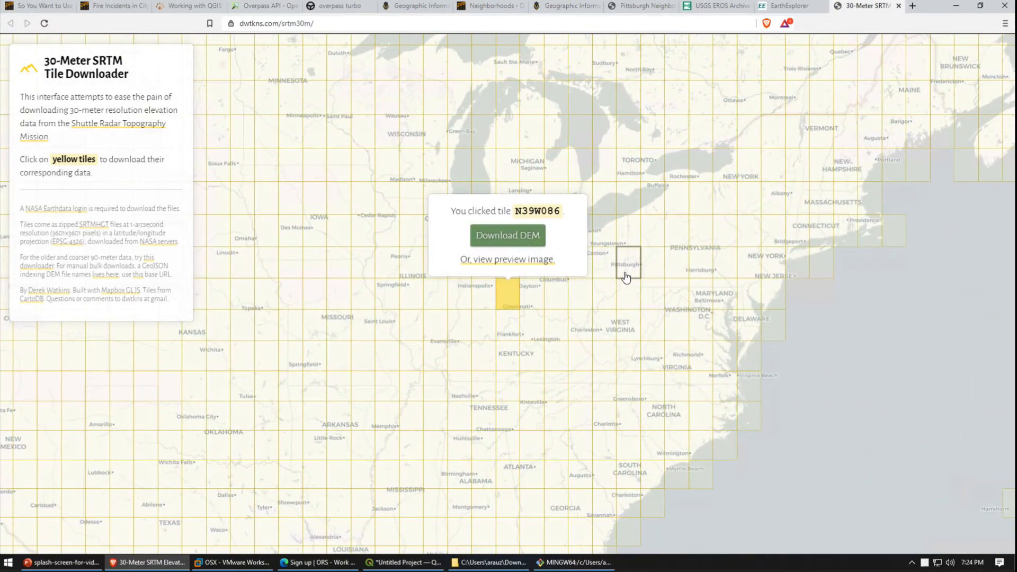
pyautogui.click(625, 276)
pyautogui.click(410, 335)
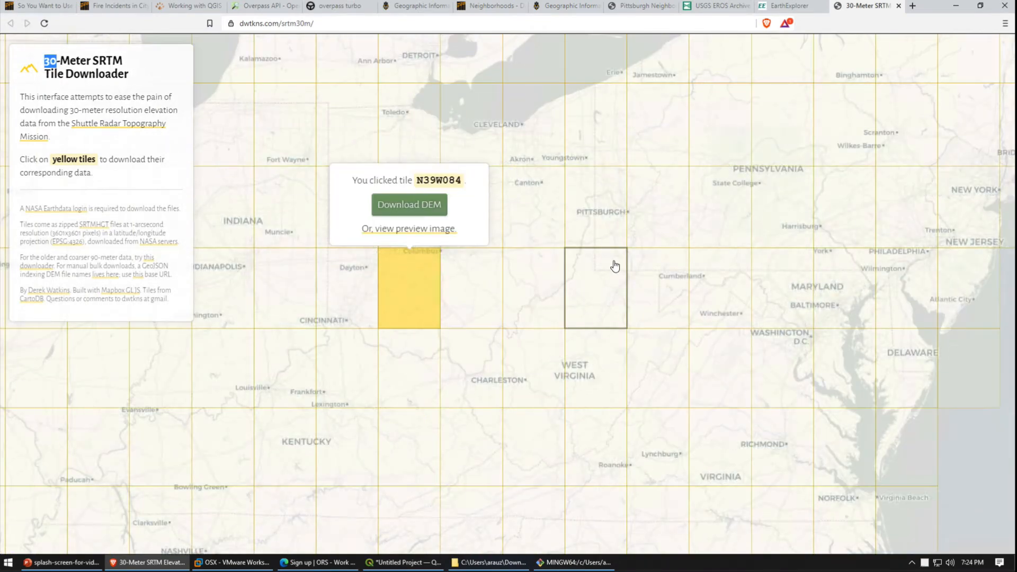
pyautogui.scroll(3, 615, 258)
pyautogui.click(629, 109)
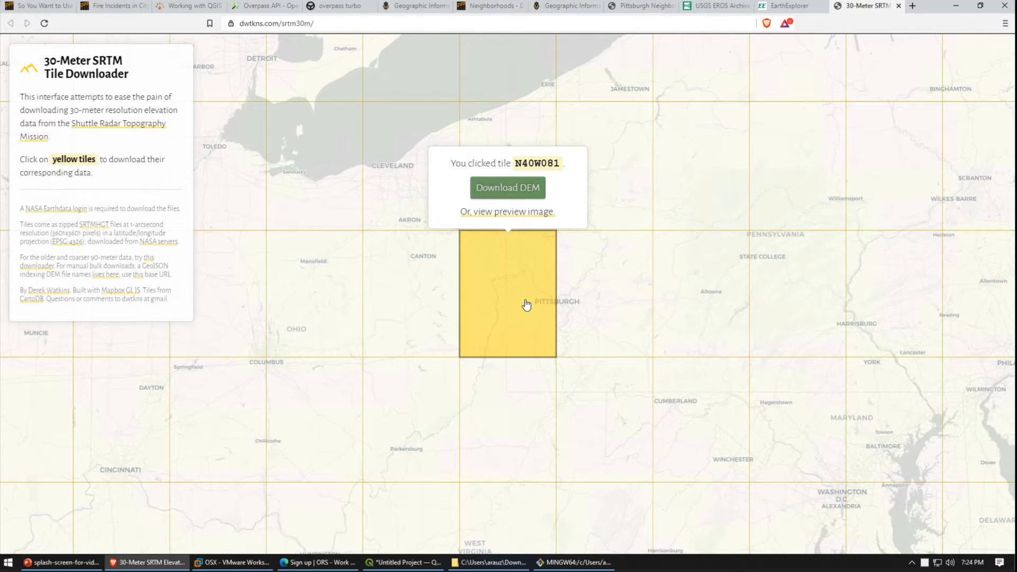
pyautogui.click(591, 295)
pyautogui.click(445, 314)
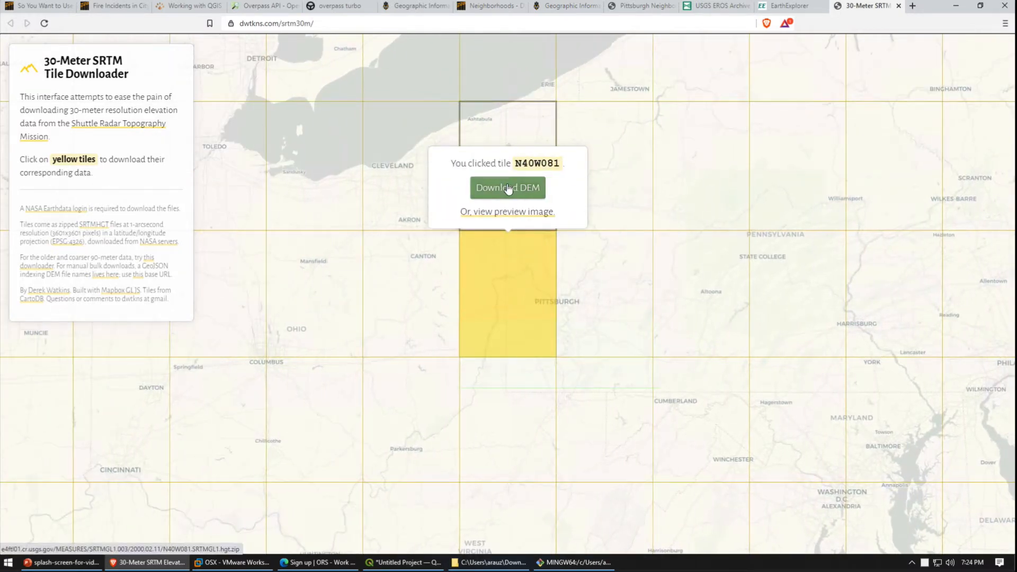
# - Start the DEM download for tile N40W081 and try to save it in Downloads as N40W081.SRTMGL1.hgt
pyautogui.click(508, 189)
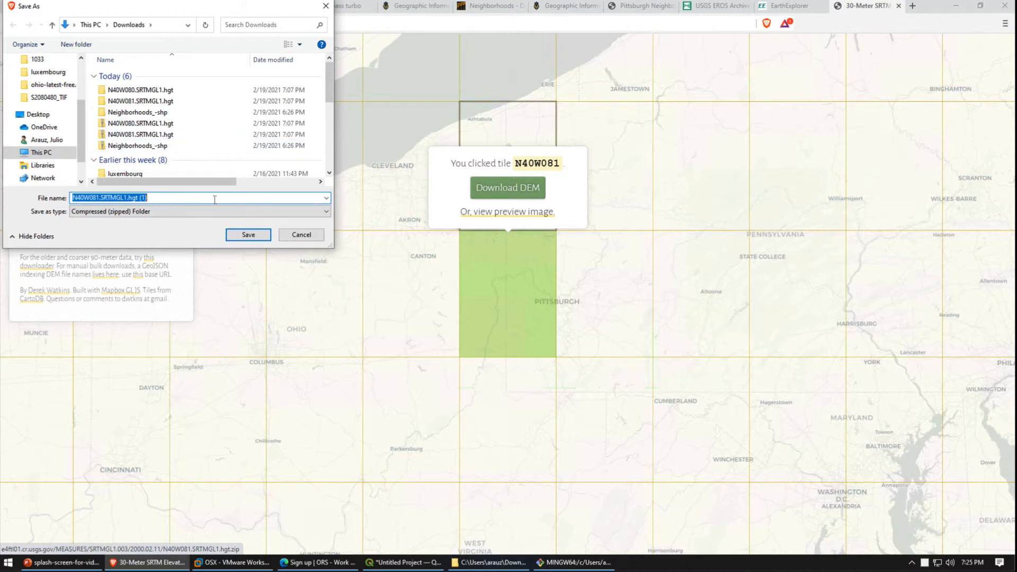
pyautogui.click(181, 198)
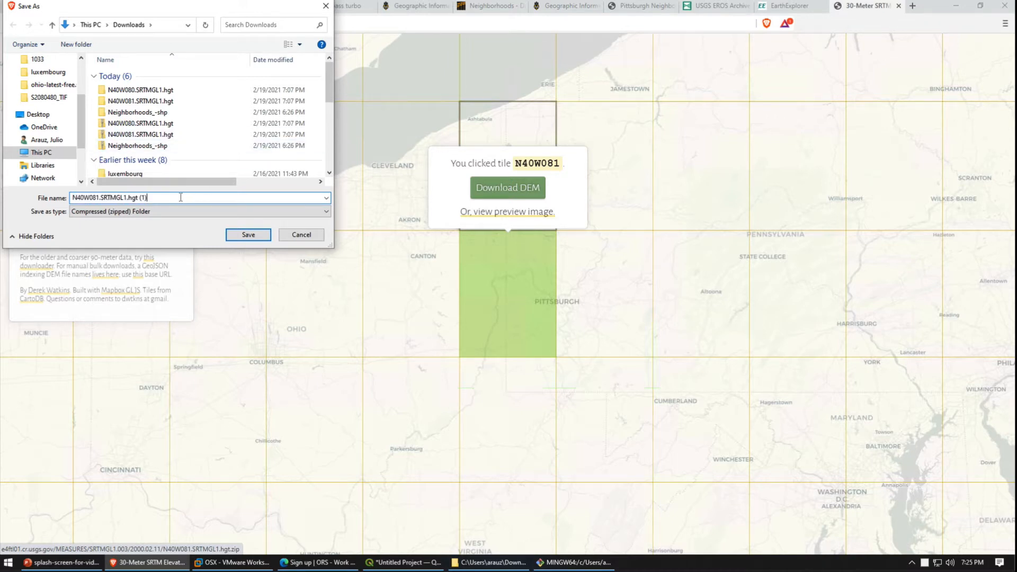
pyautogui.press('BackSpace')
pyautogui.press('BackSpace')
pyautogui.press('BackSpace')
pyautogui.press('BackSpace')
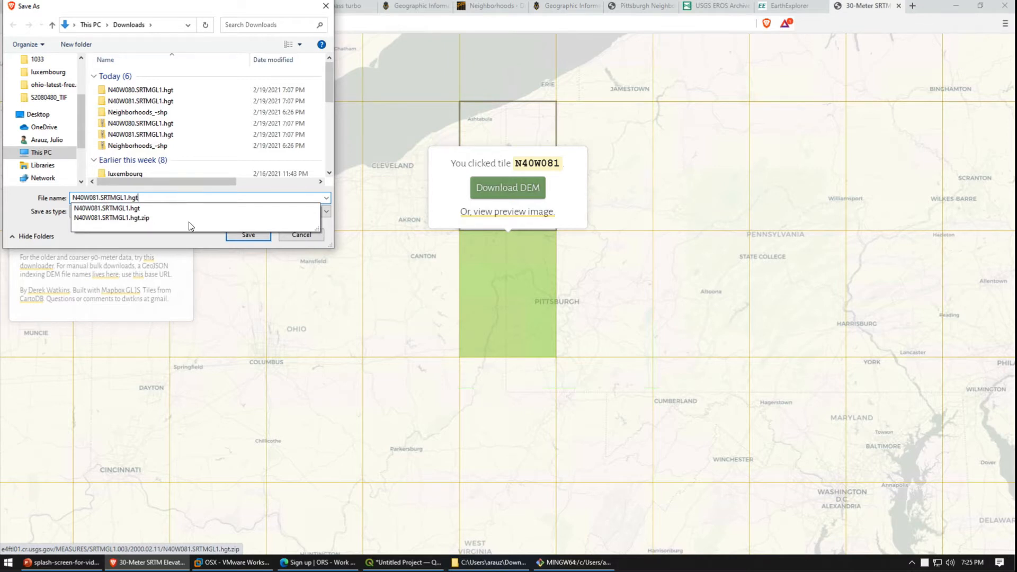
pyautogui.click(233, 236)
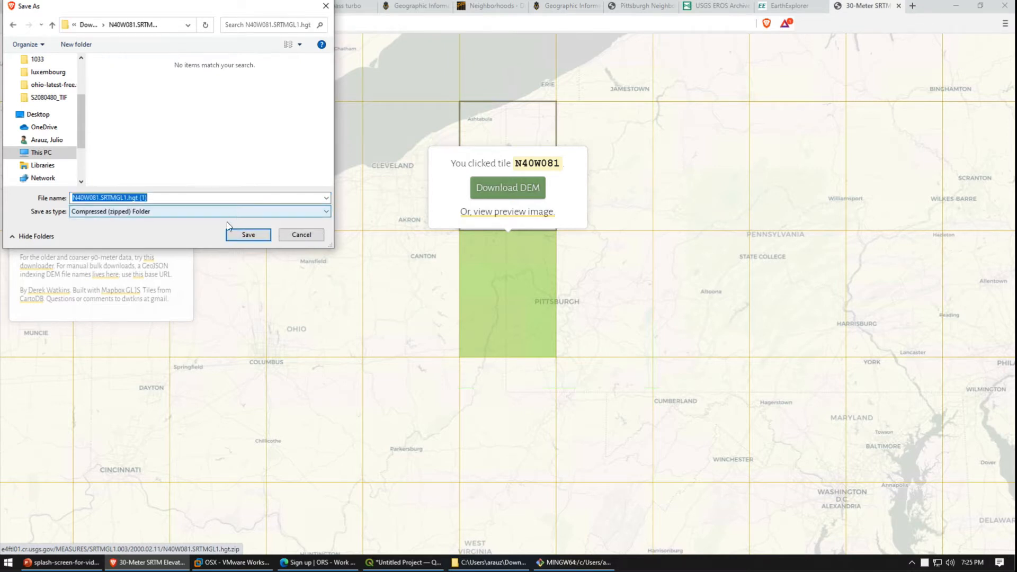
# - Save the zipped DEM as N40W081.SRTMGL1.hgt inside the N40W081.SRTMGL1.hgt folder
pyautogui.click(176, 197)
pyautogui.press('BackSpace')
pyautogui.press('BackSpace')
pyautogui.press('BackSpace')
pyautogui.press('BackSpace')
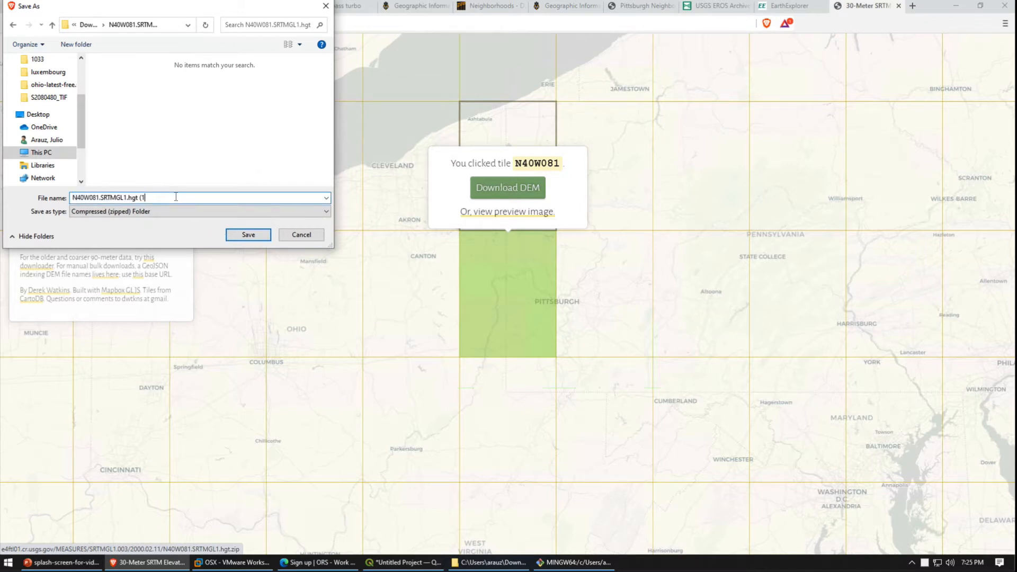
pyautogui.click(236, 233)
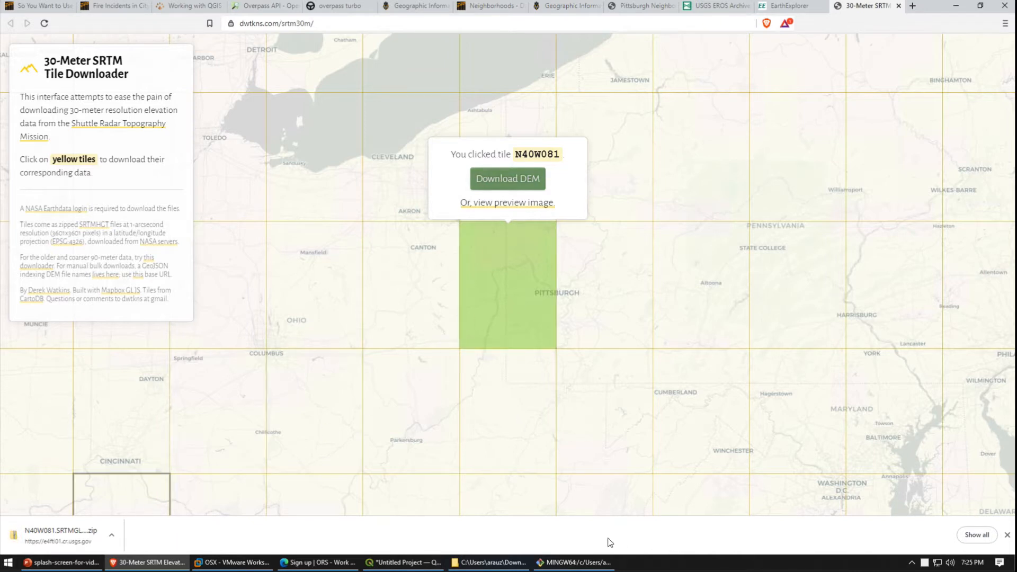
# - Switch to File Explorer and show the contents of the N40W081.SRTMGL1.hgt folder in Downloads
pyautogui.click(501, 563)
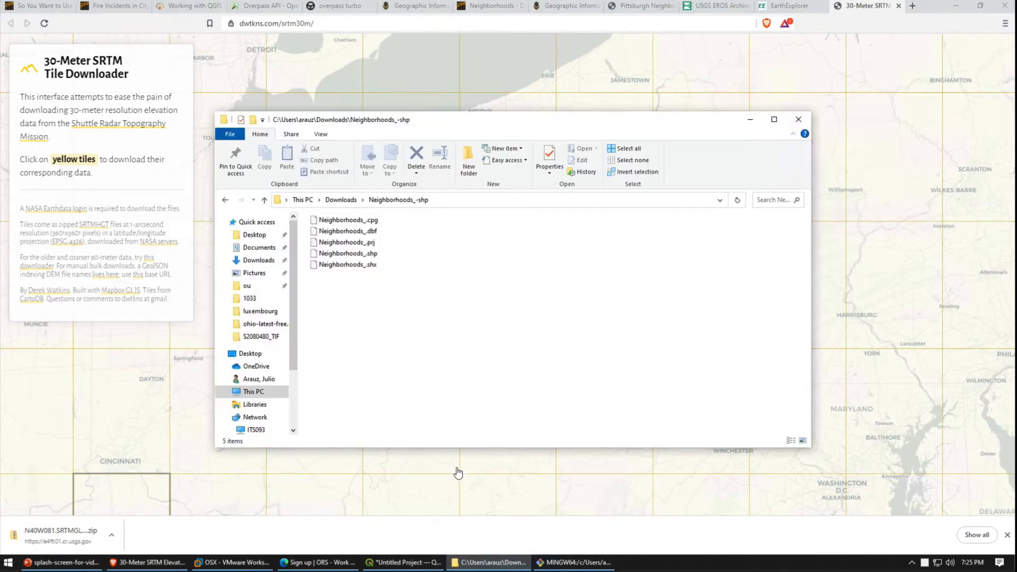
pyautogui.click(332, 202)
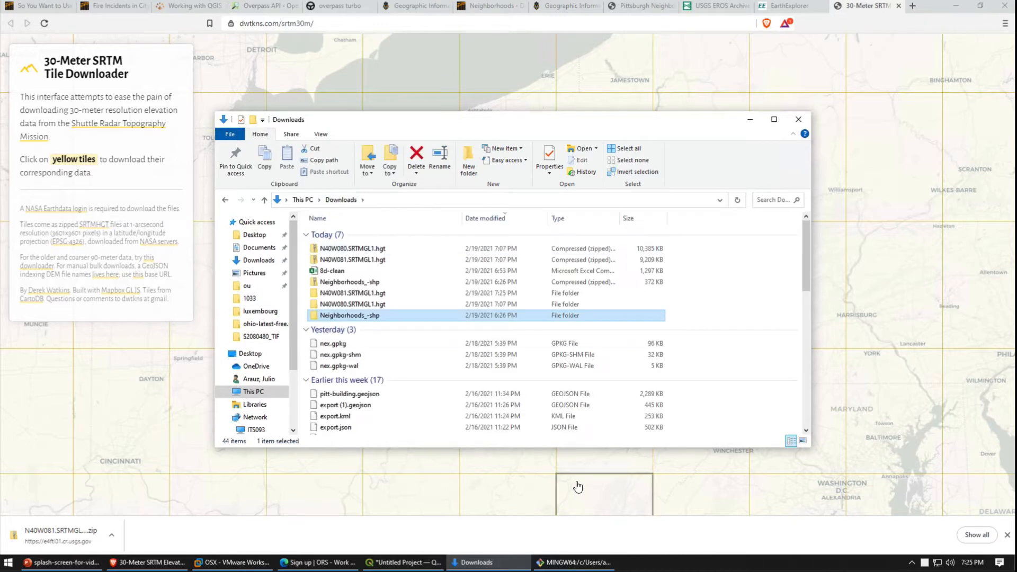
pyautogui.click(349, 295)
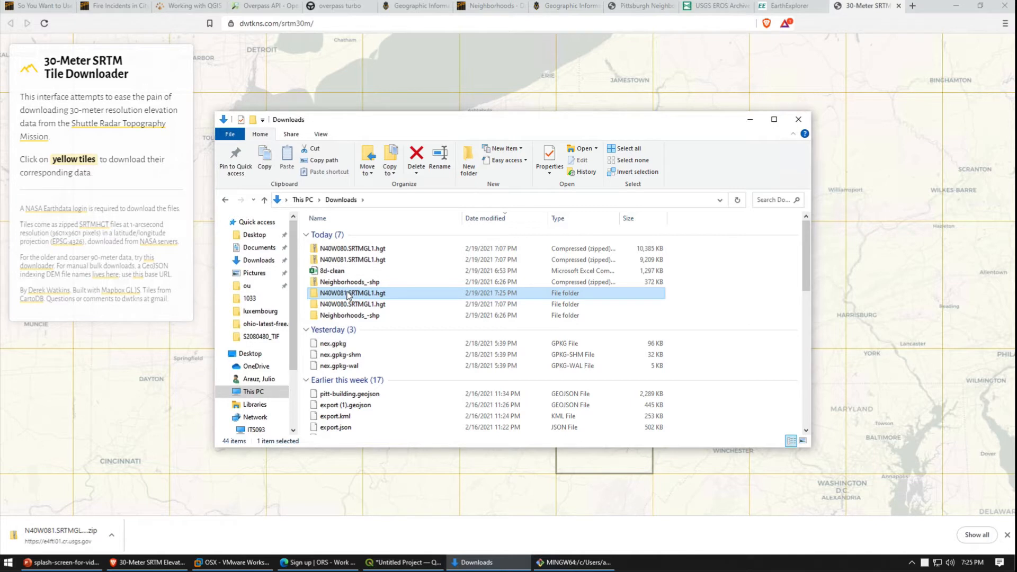
pyautogui.doubleClick(349, 295)
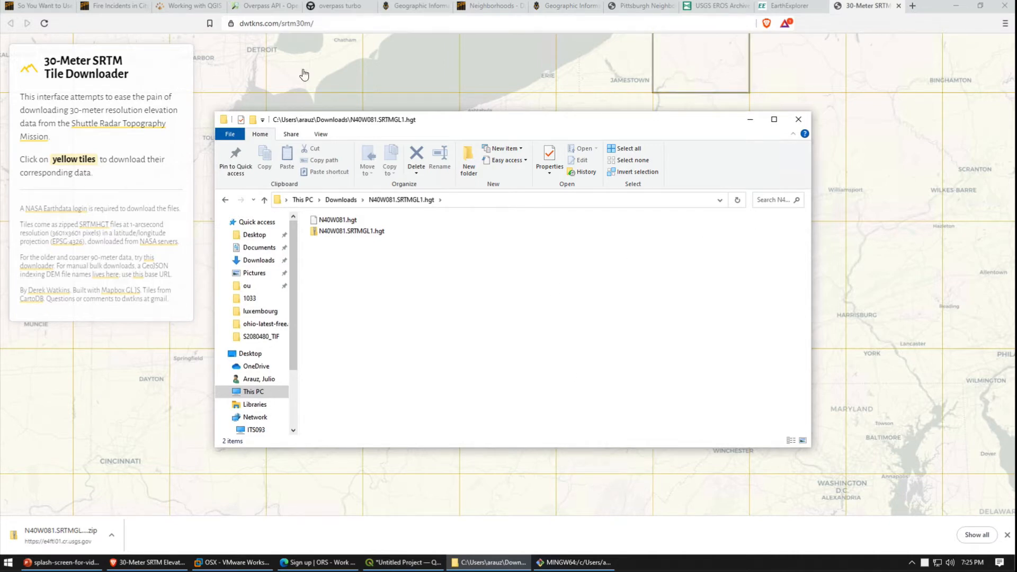
# - Switch to QGIS and add the N40W081.hgt file from Downloads as a raster layer
pyautogui.click(417, 563)
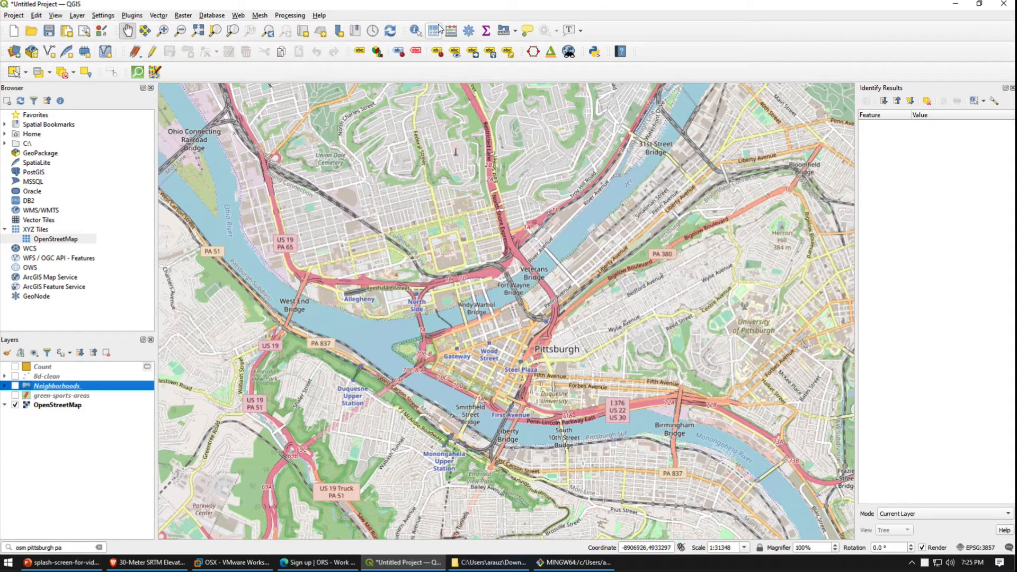
pyautogui.click(78, 15)
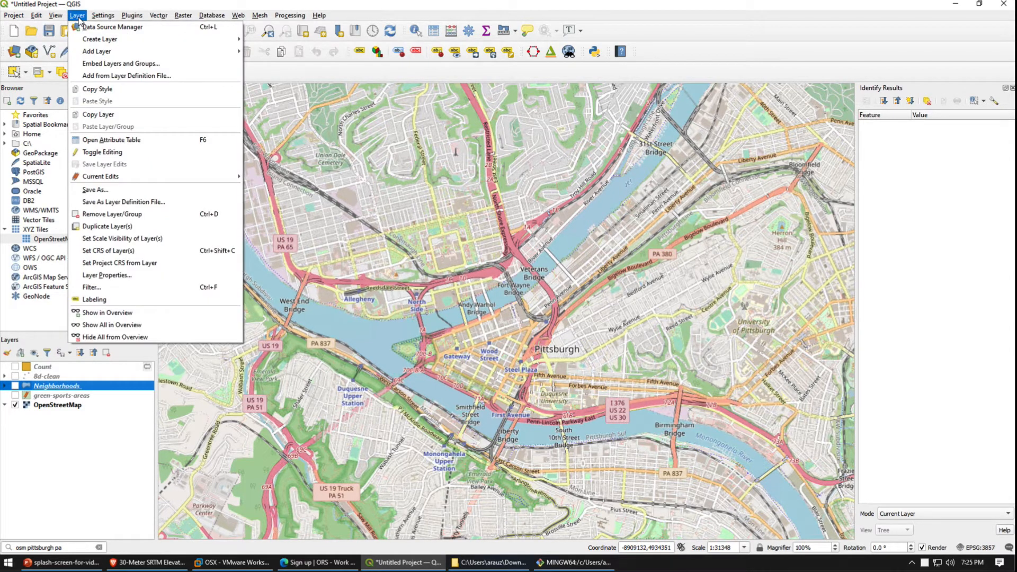
pyautogui.moveTo(98, 51)
pyautogui.click(345, 61)
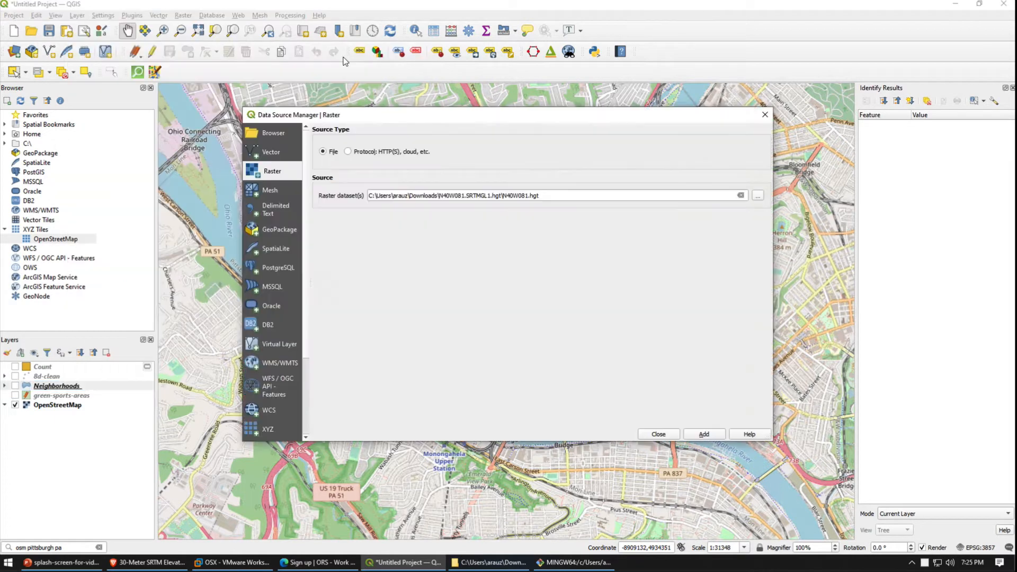
pyautogui.click(758, 196)
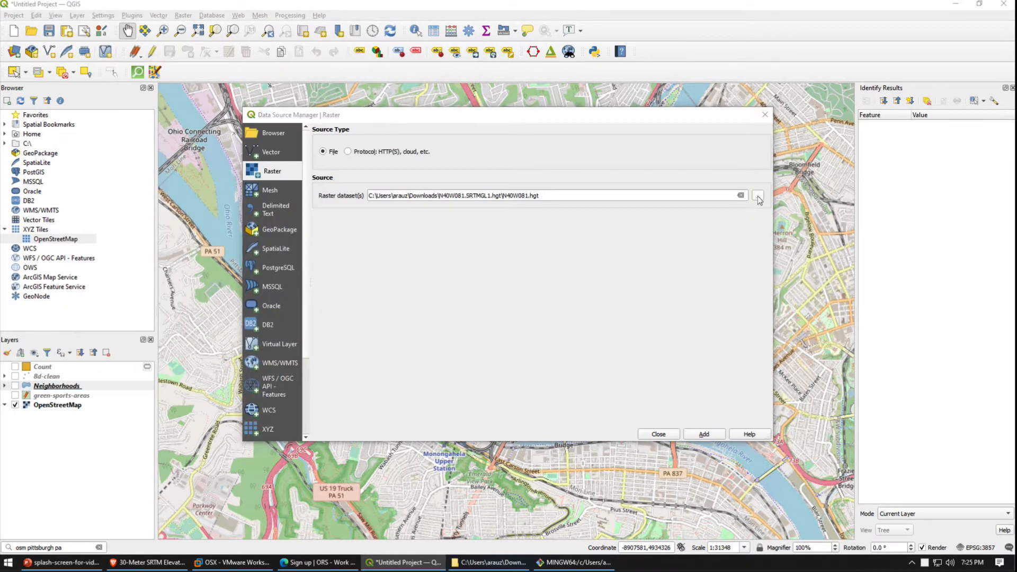
pyautogui.doubleClick(374, 186)
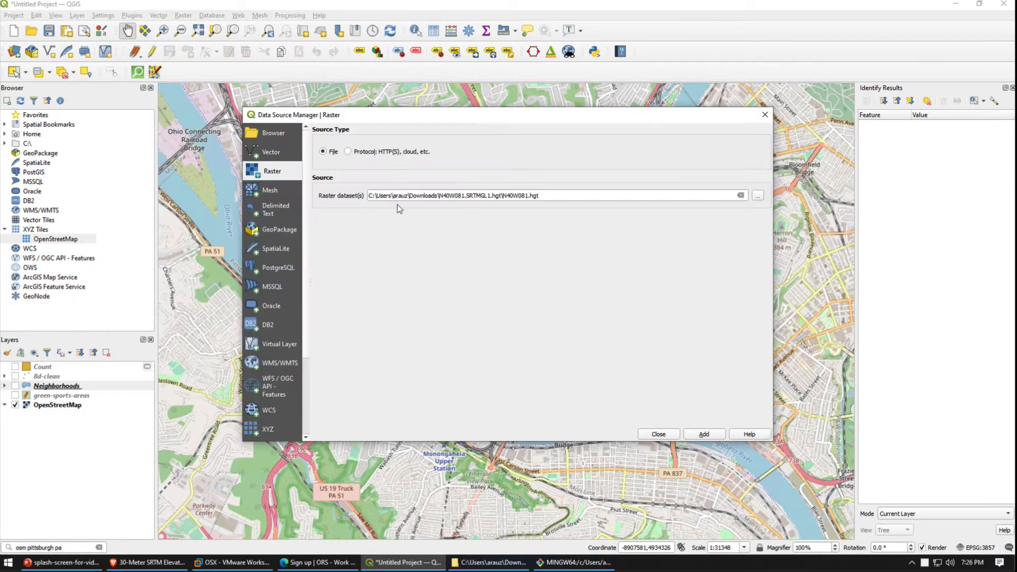
pyautogui.click(704, 433)
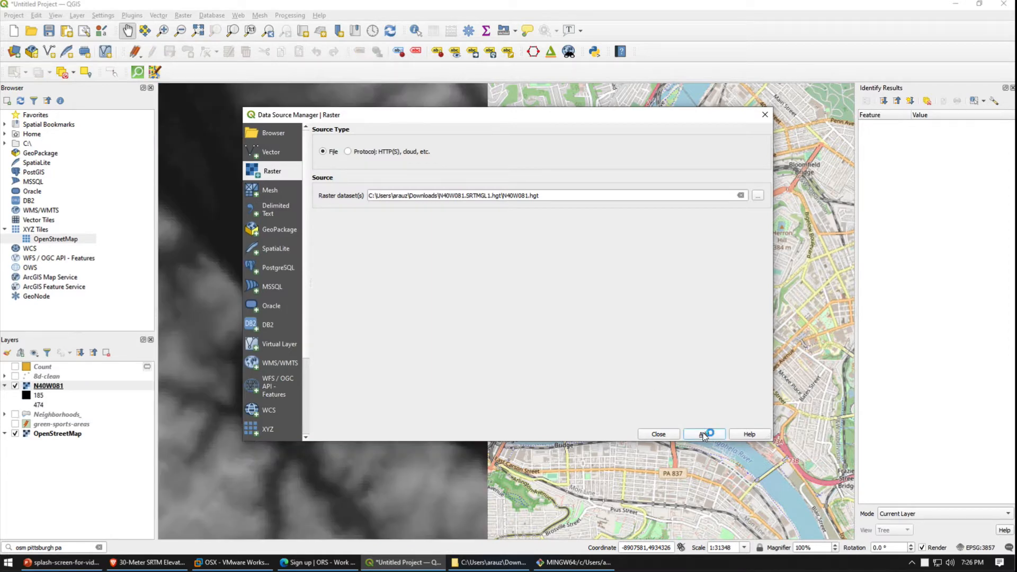
pyautogui.click(656, 435)
# - Identify the elevation at a point on the N40W081 raster, expand its derived coordinates, and check the layer's legend range
pyautogui.scroll(-2, 574, 409)
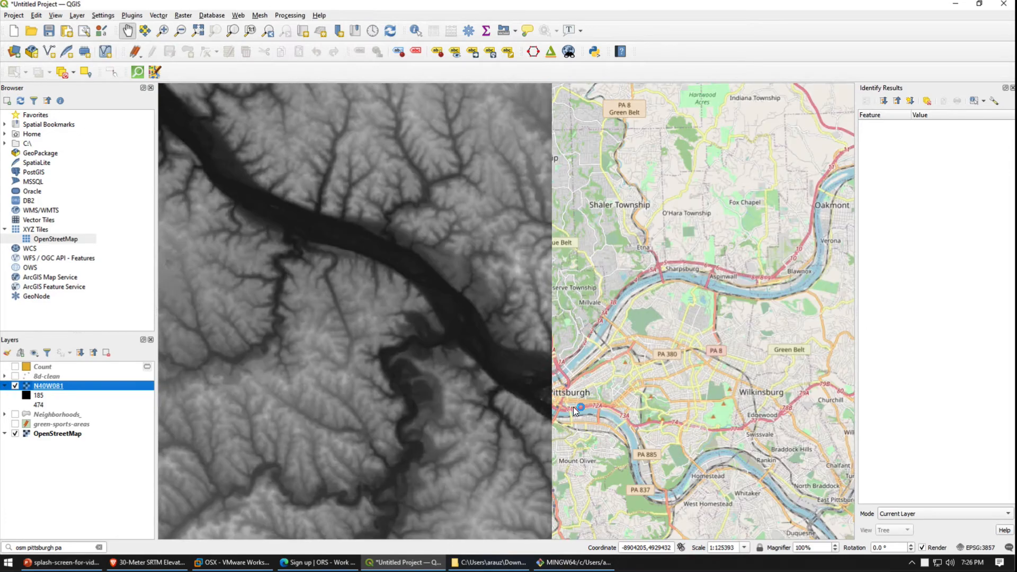
pyautogui.scroll(-5, 573, 407)
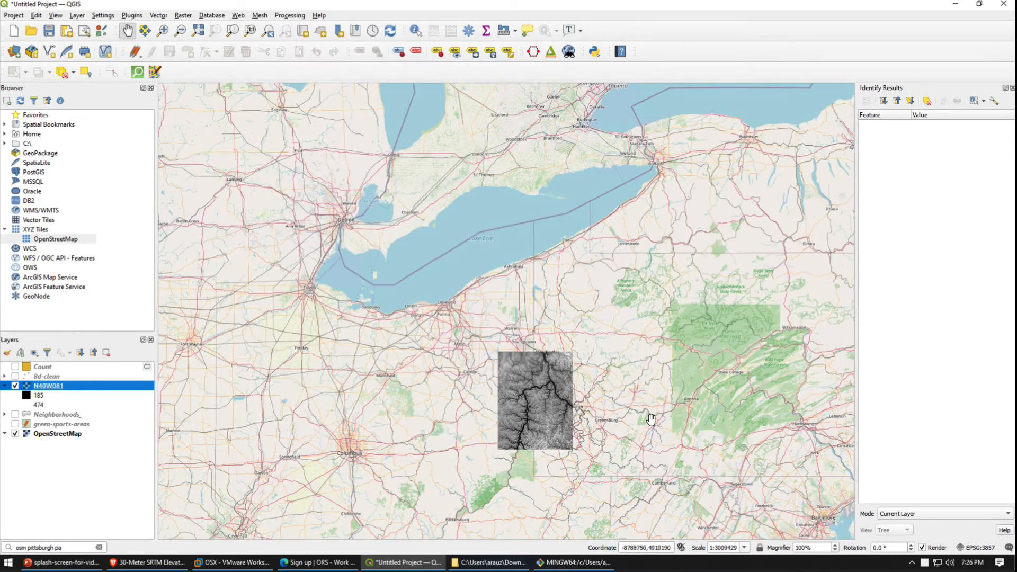
pyautogui.scroll(-1, 650, 419)
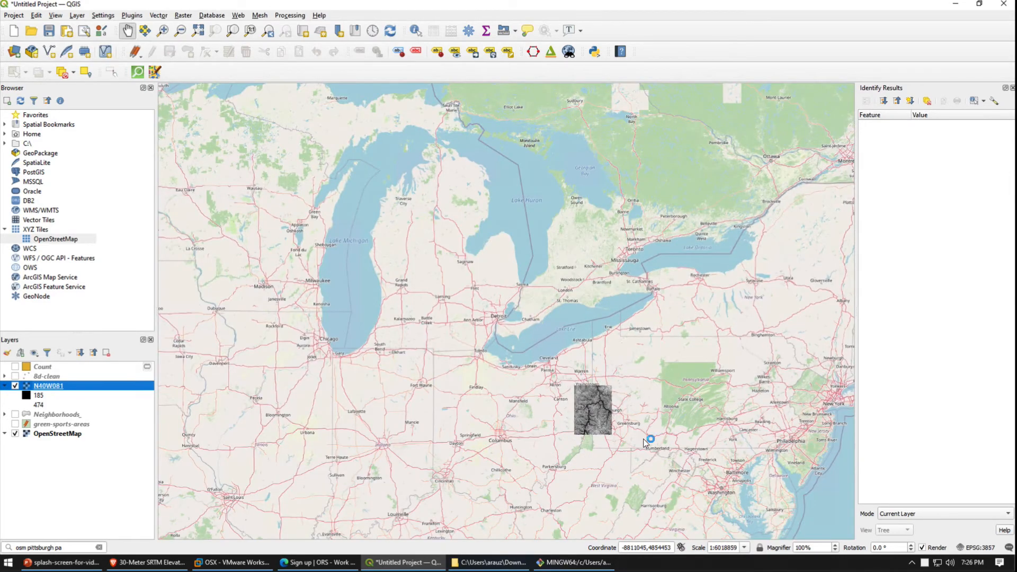
pyautogui.scroll(3, 645, 440)
pyautogui.scroll(-1, 645, 441)
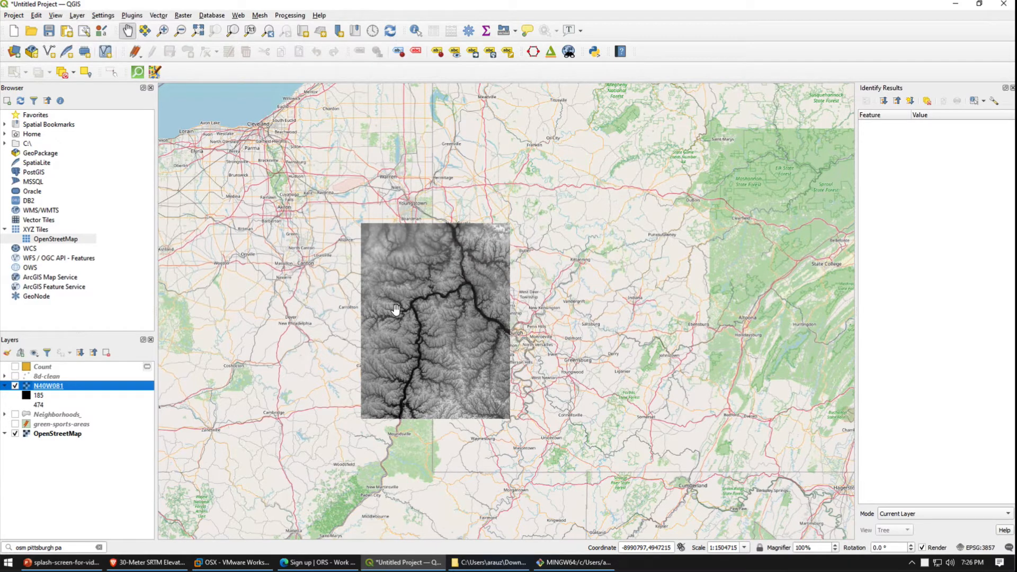
pyautogui.click(417, 32)
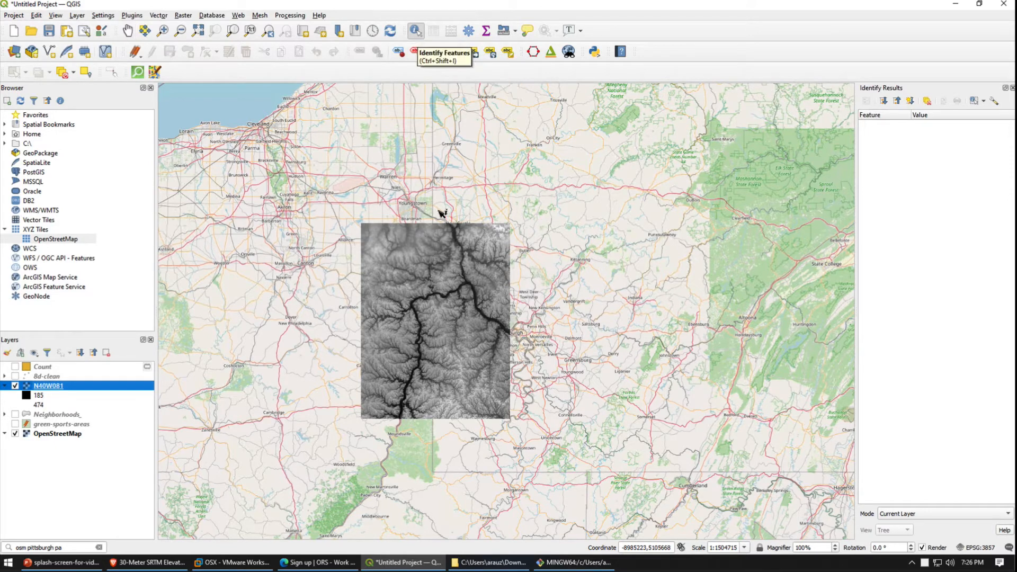
pyautogui.rightClick(434, 341)
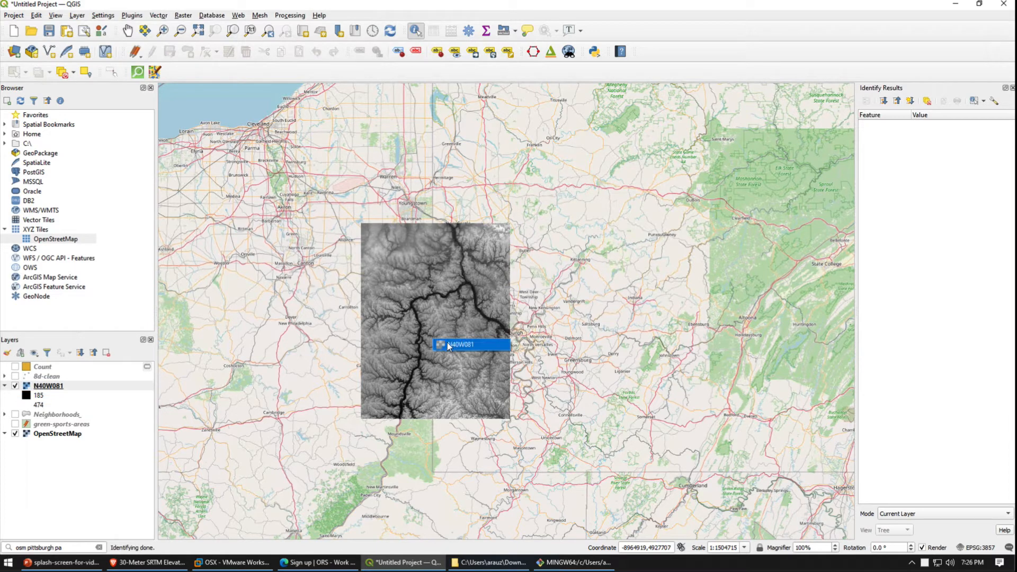
pyautogui.click(448, 345)
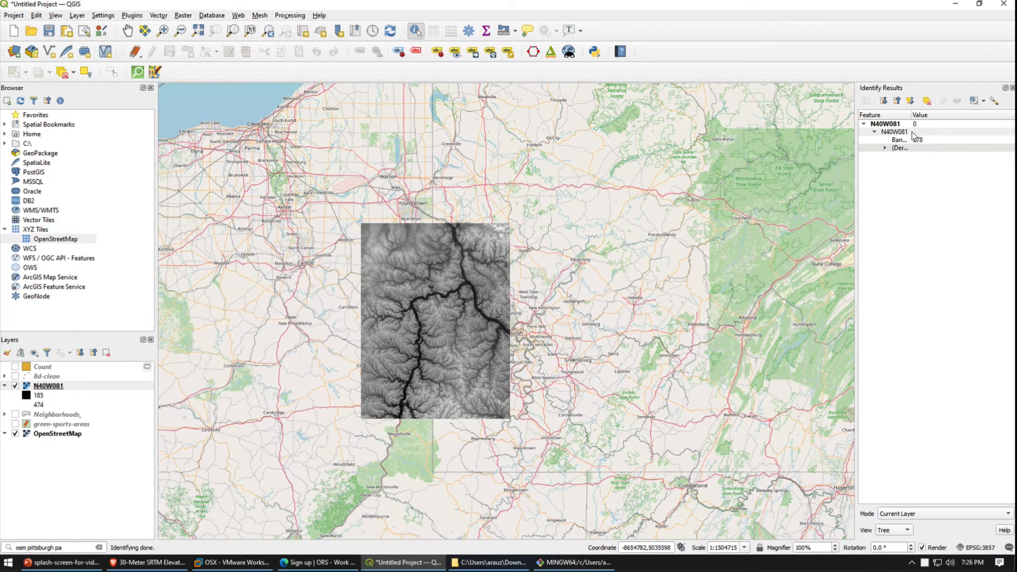
pyautogui.click(886, 149)
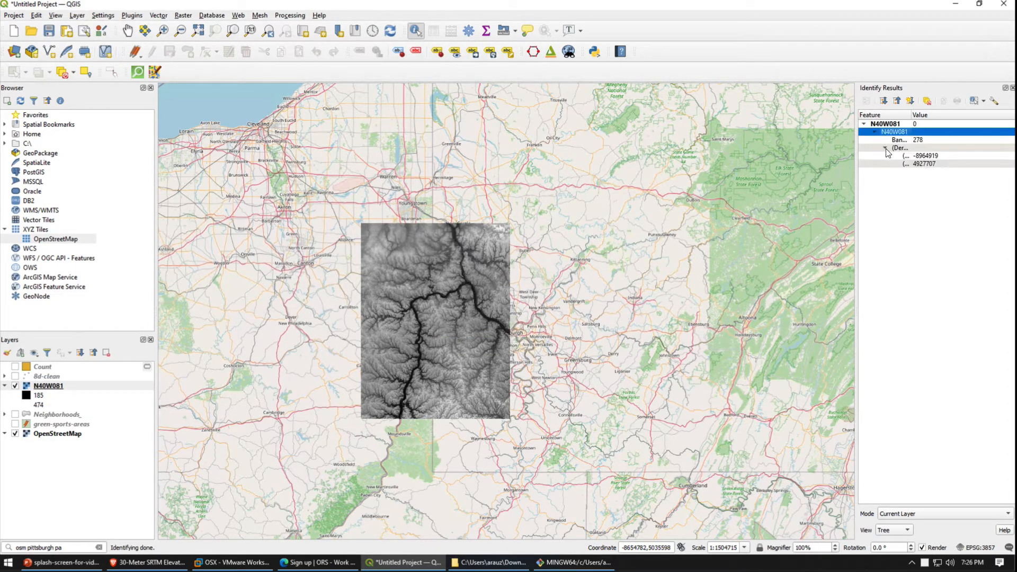
pyautogui.click(926, 142)
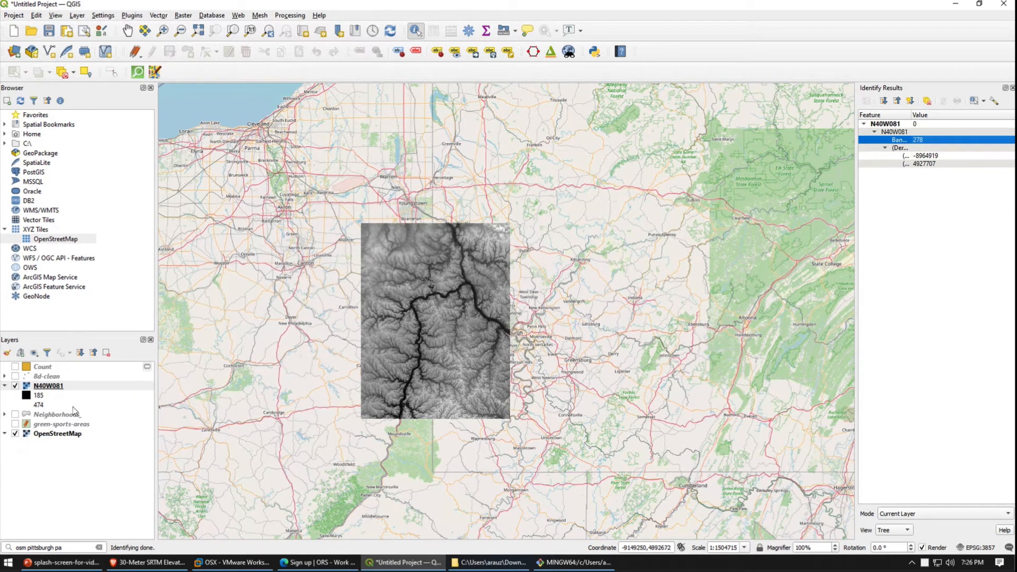
pyautogui.click(45, 397)
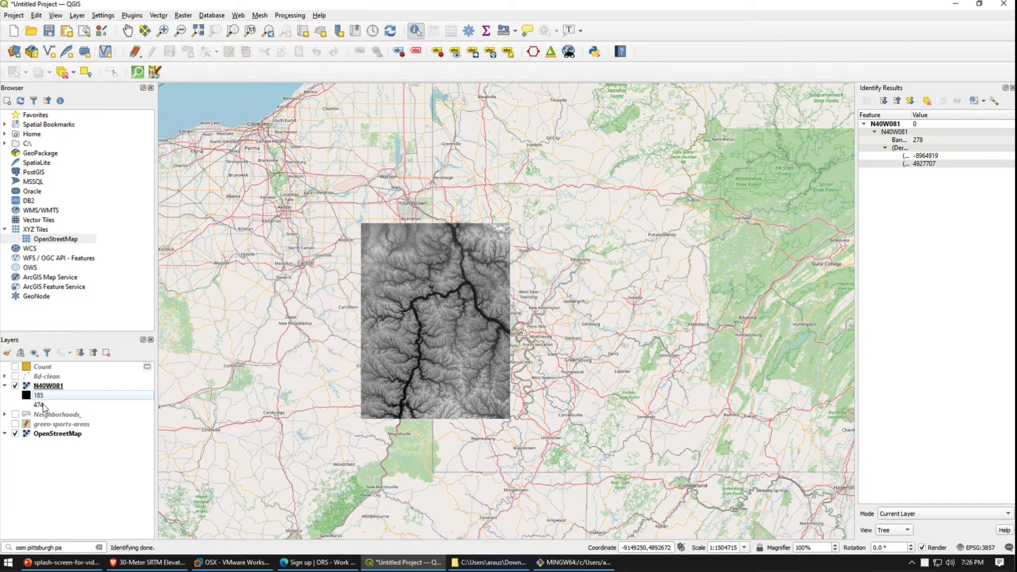
pyautogui.click(43, 405)
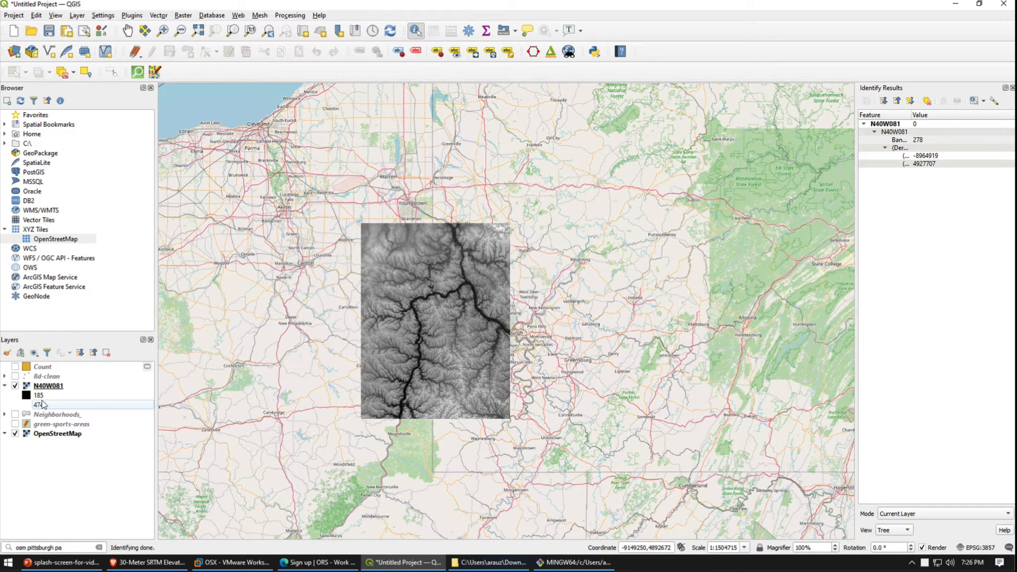
# - Open the N40W081 layer's properties and examine its provider information, highlighting the pixel size
pyautogui.click(53, 391)
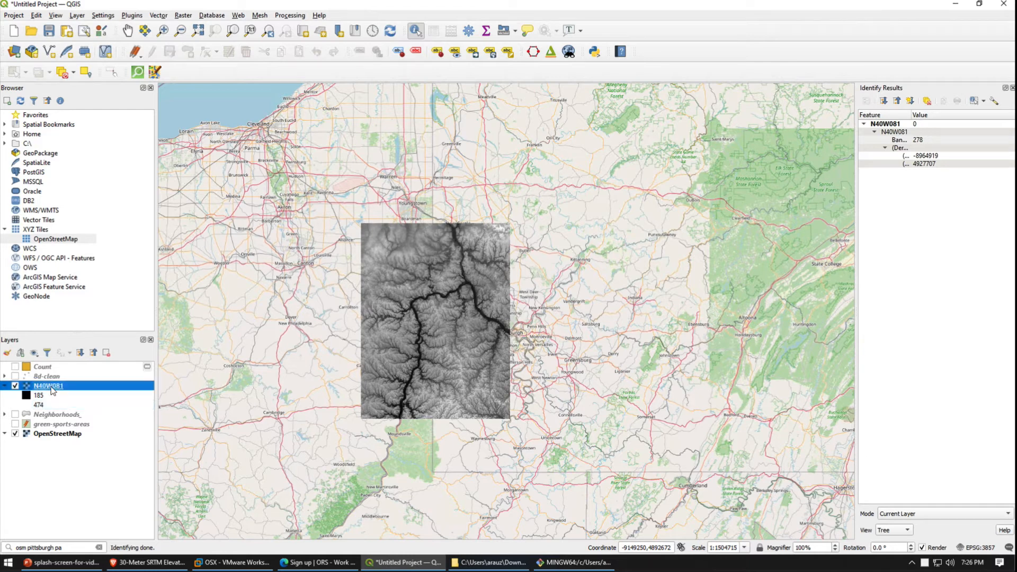
pyautogui.rightClick(52, 389)
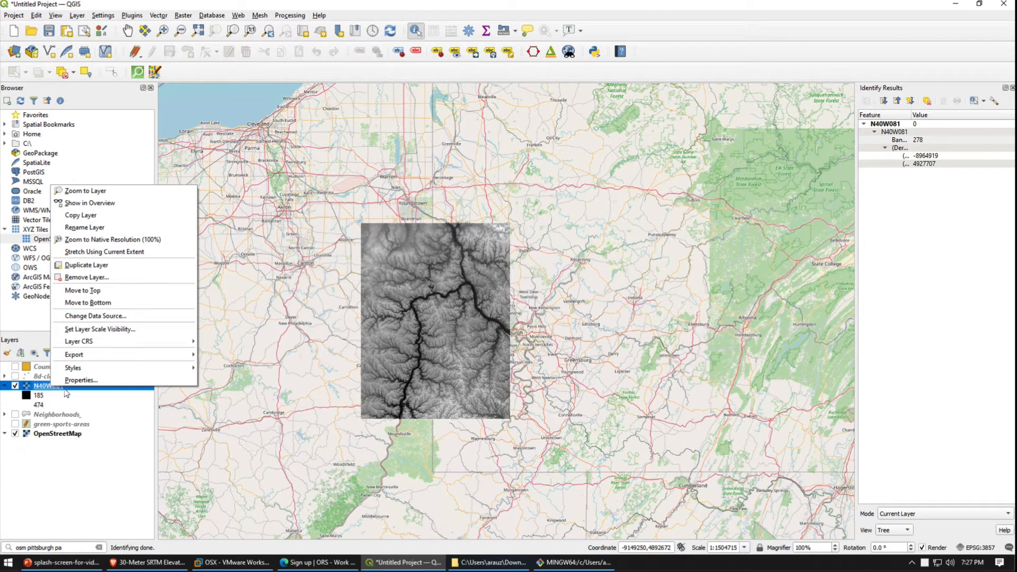
pyautogui.click(104, 379)
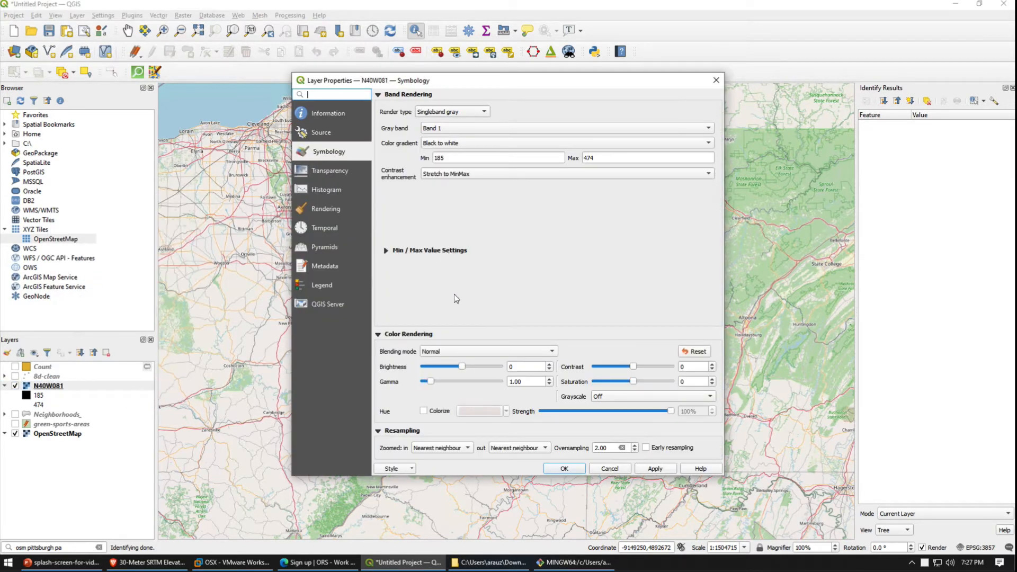
pyautogui.click(333, 114)
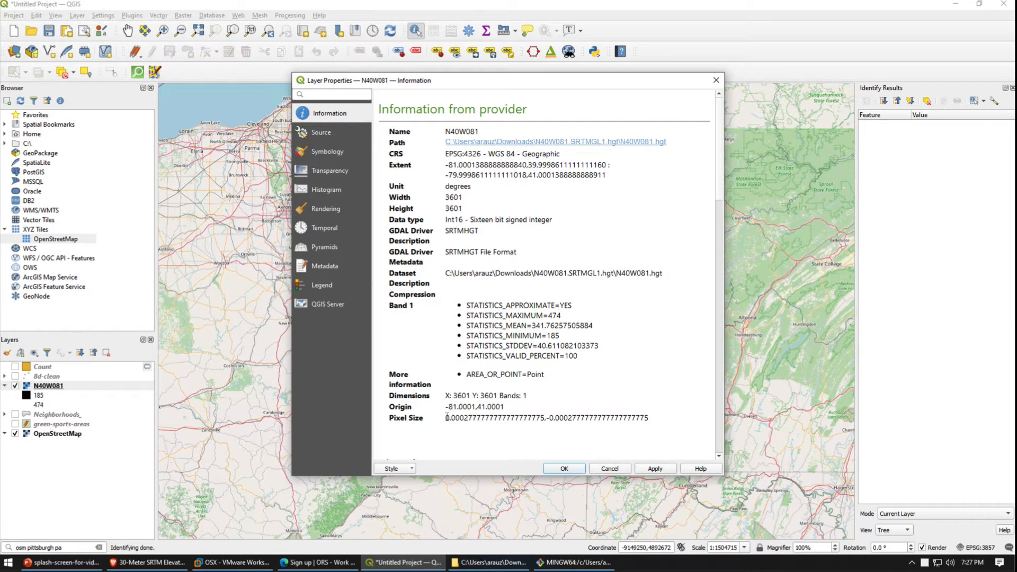
pyautogui.moveTo(446, 418); pyautogui.dragTo(653, 417)
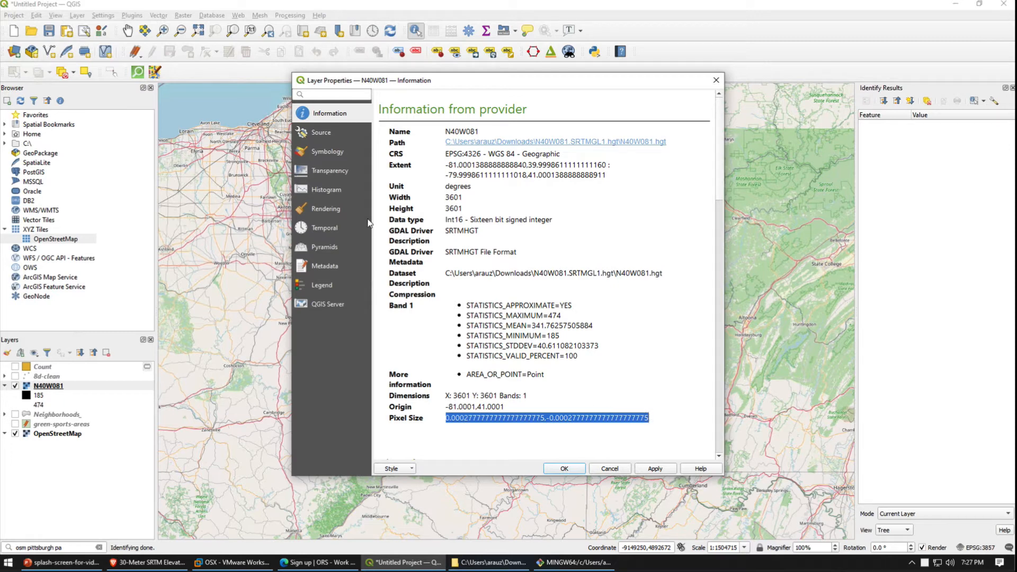
# - Set the N40W081 layer's symbology render type to Singleband pseudocolor
pyautogui.click(329, 153)
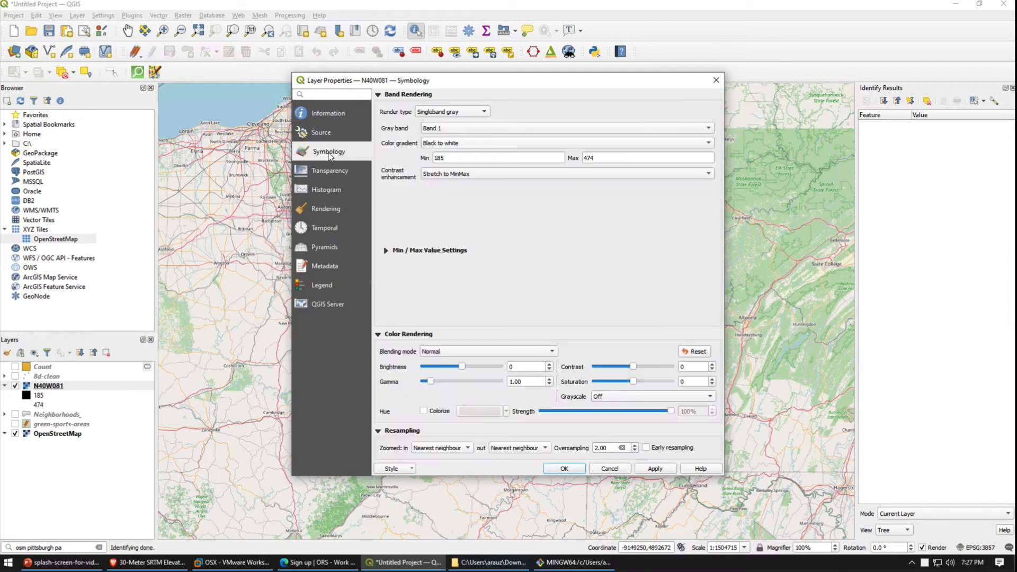
pyautogui.click(448, 129)
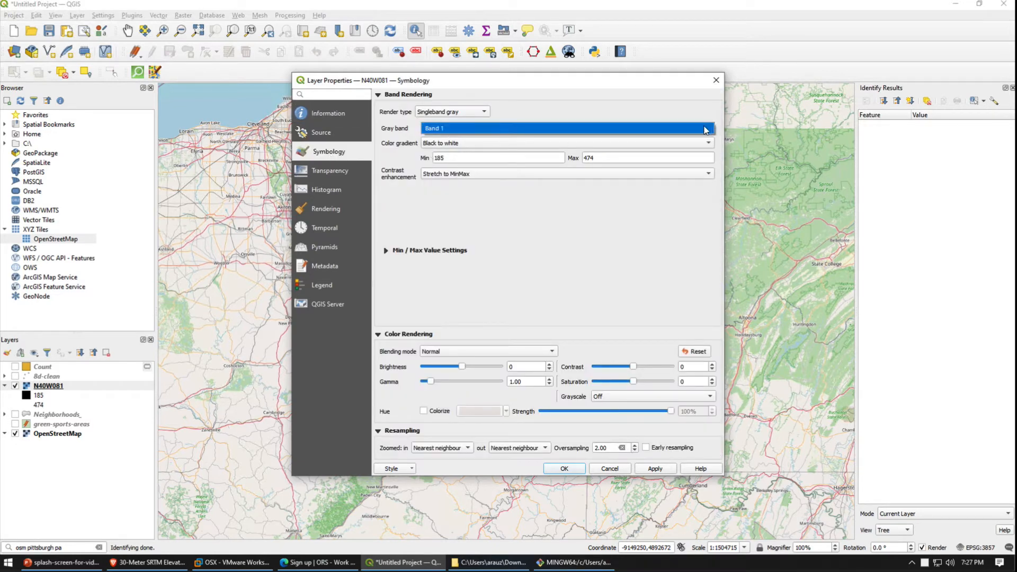
pyautogui.click(660, 110)
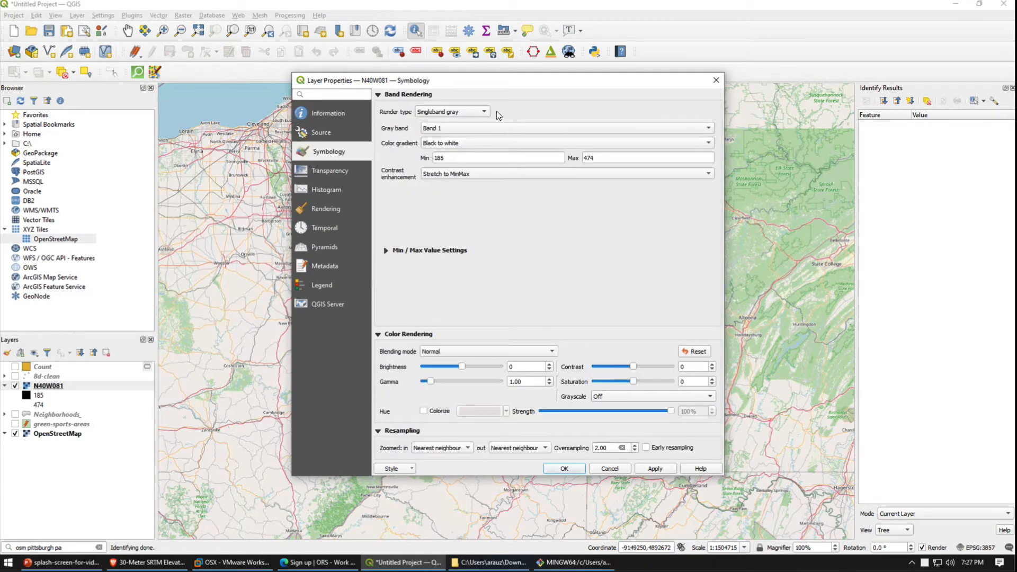
pyautogui.click(465, 113)
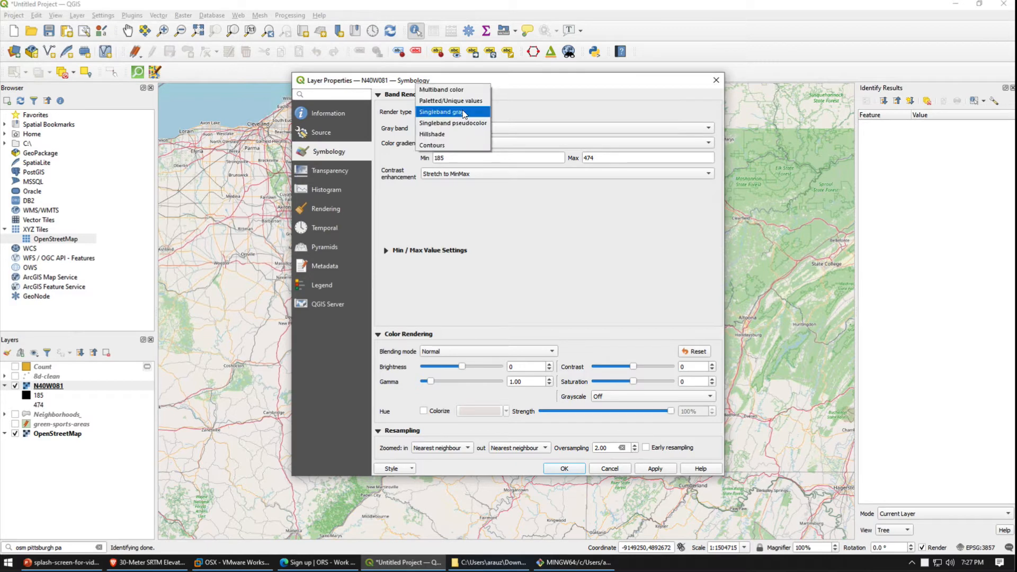
pyautogui.click(462, 123)
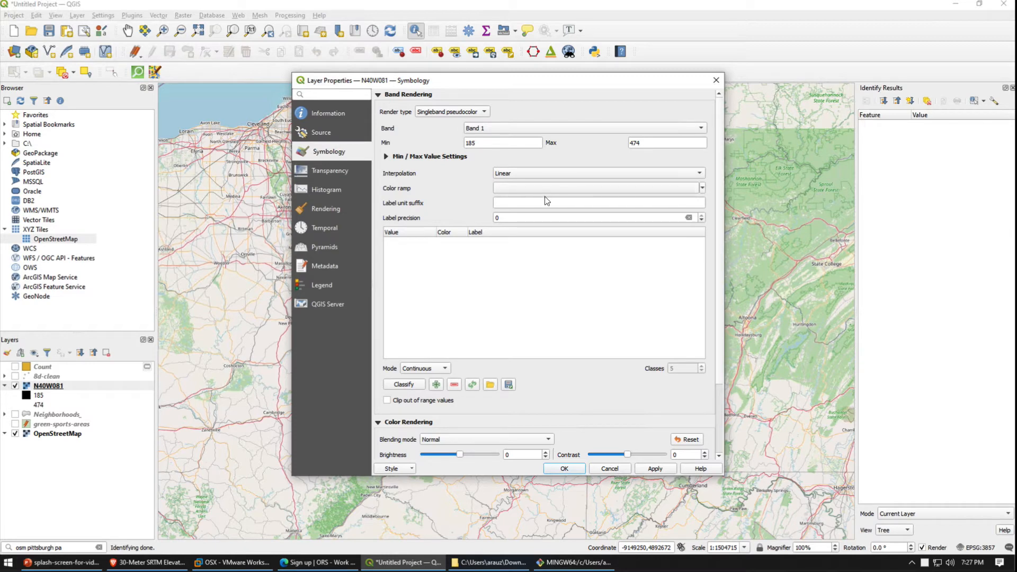
# - Create a new color ramp for the raster using the Catalog: cpt-city ramp type
pyautogui.click(703, 189)
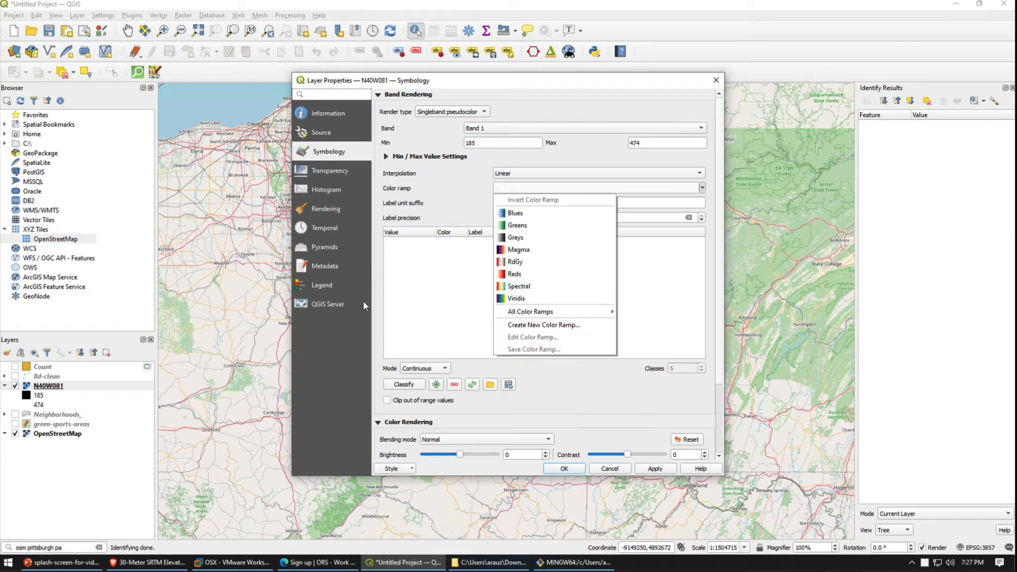
pyautogui.click(515, 325)
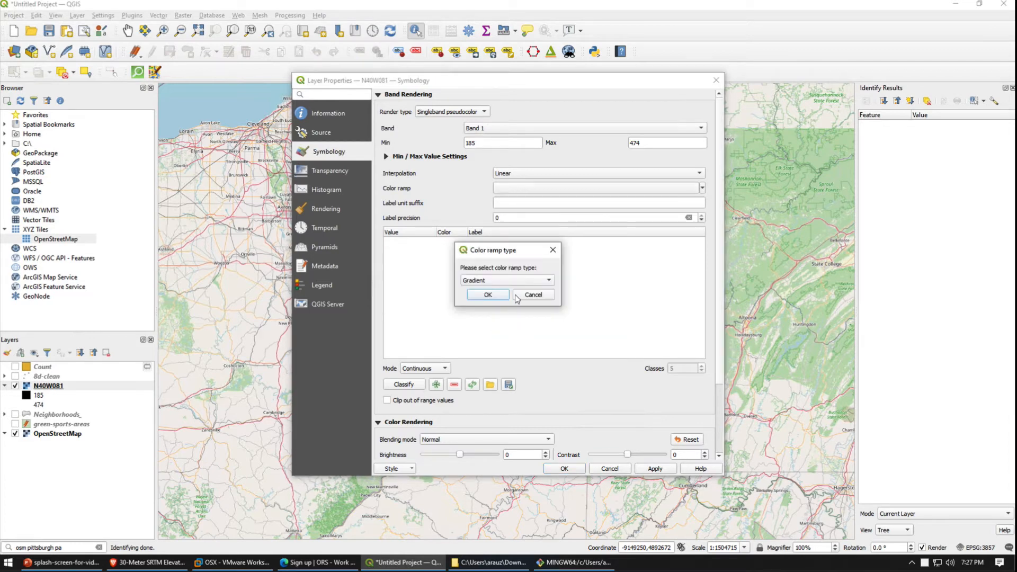
pyautogui.click(494, 281)
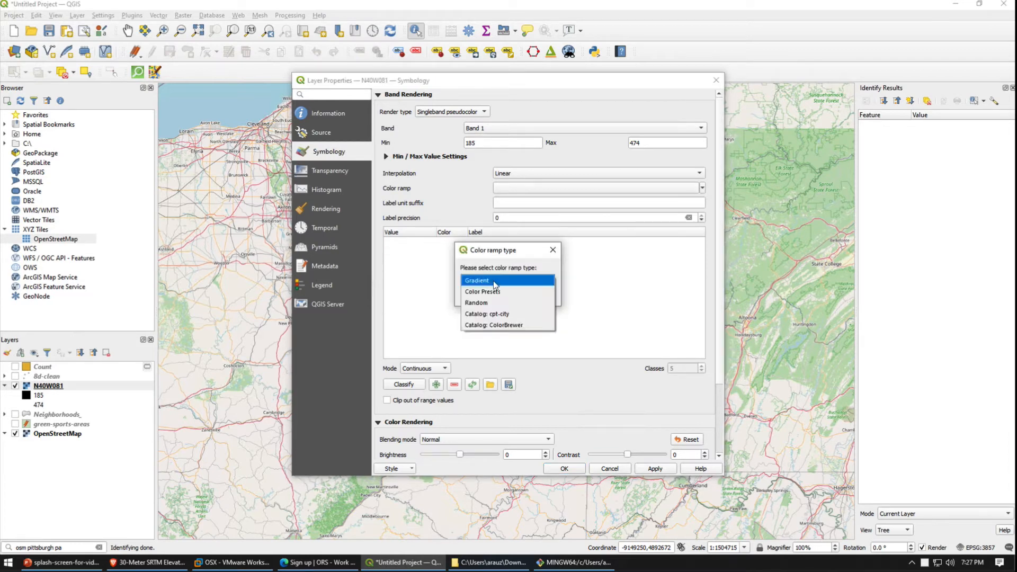
pyautogui.click(519, 317)
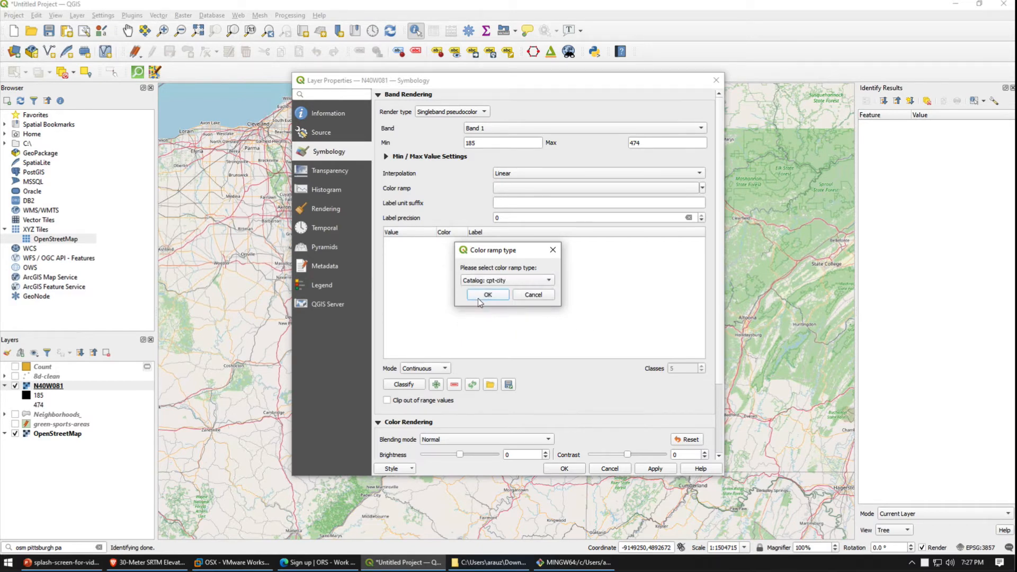
pyautogui.click(476, 296)
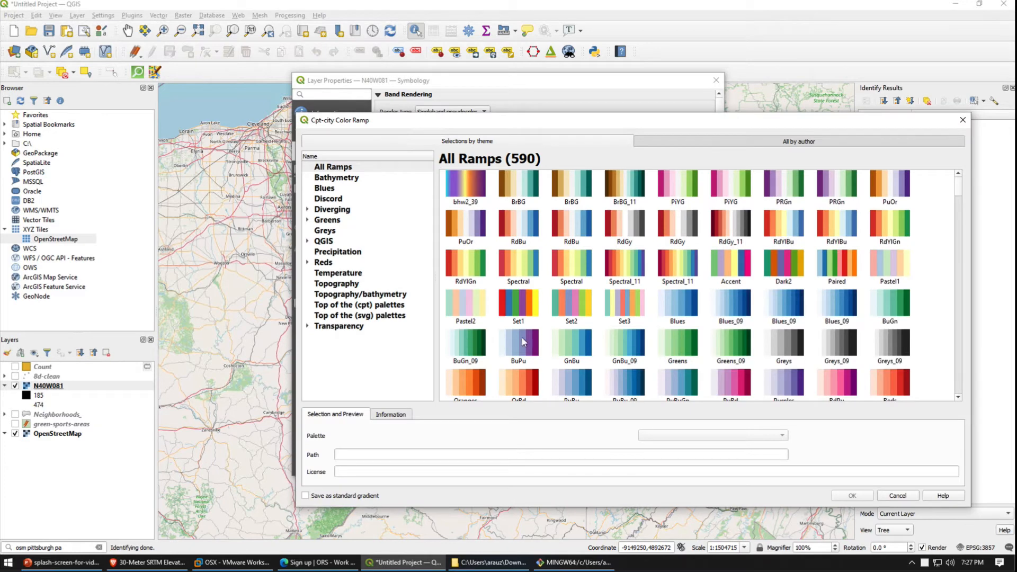
# - Choose the precip2_17lev ramp from the Precipitation palettes and apply it to the raster layer
pyautogui.scroll(-4, 567, 324)
pyautogui.scroll(5, 567, 327)
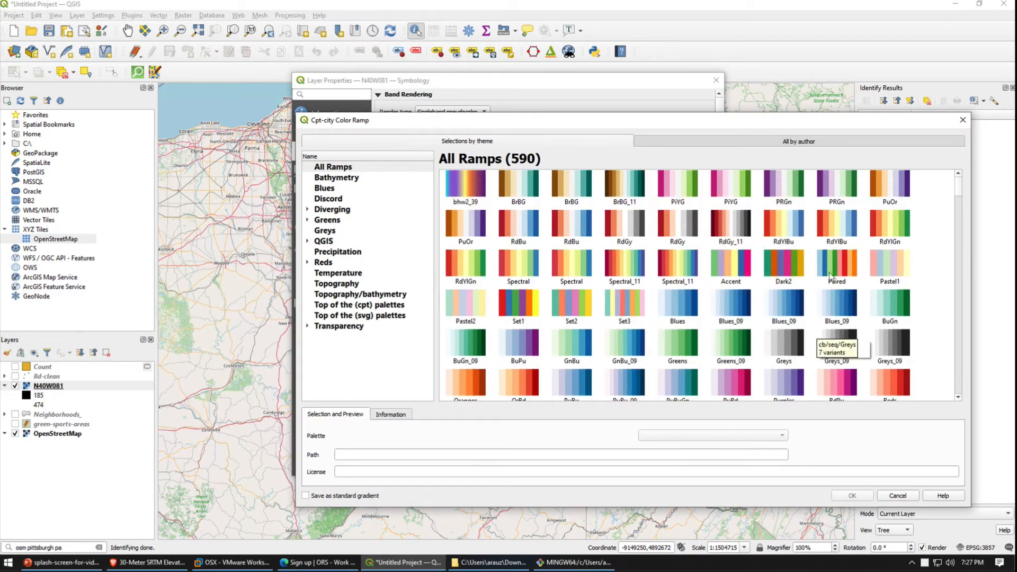
pyautogui.scroll(-3, 906, 346)
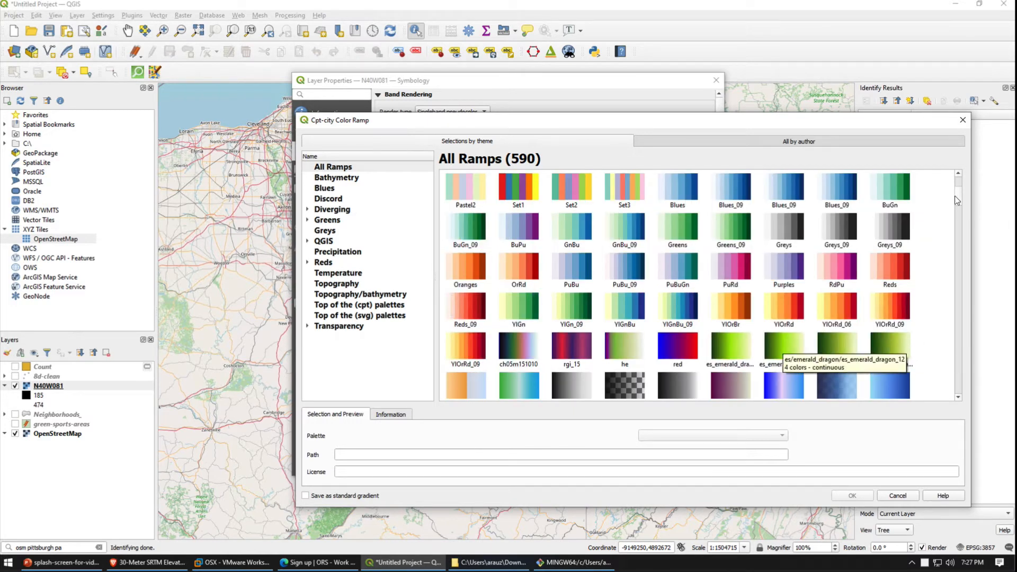
pyautogui.moveTo(959, 197)
pyautogui.mouseDown()
pyautogui.moveTo(959, 212)
pyautogui.moveTo(964, 186)
pyautogui.mouseUp()
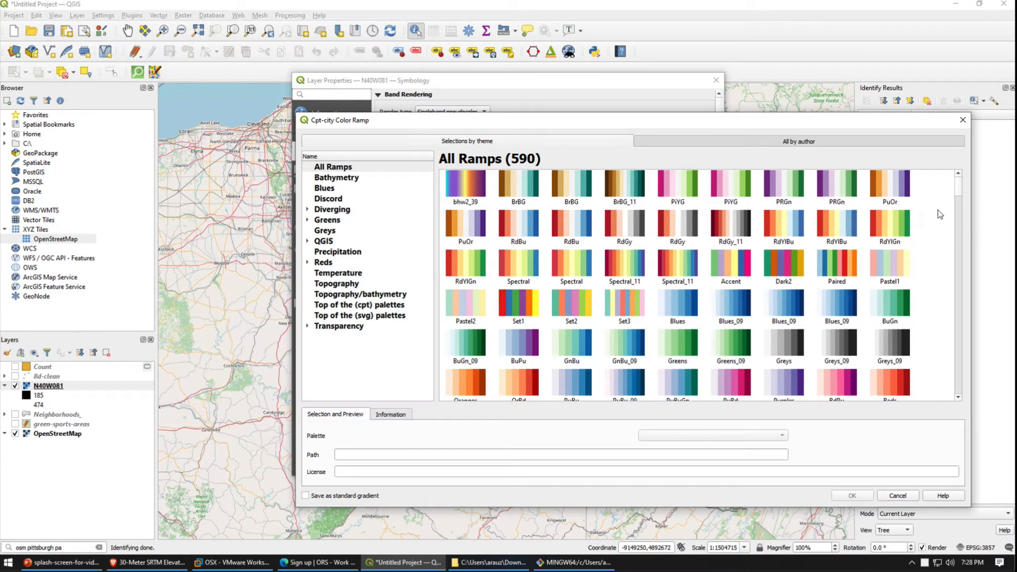
pyautogui.scroll(-1, 964, 191)
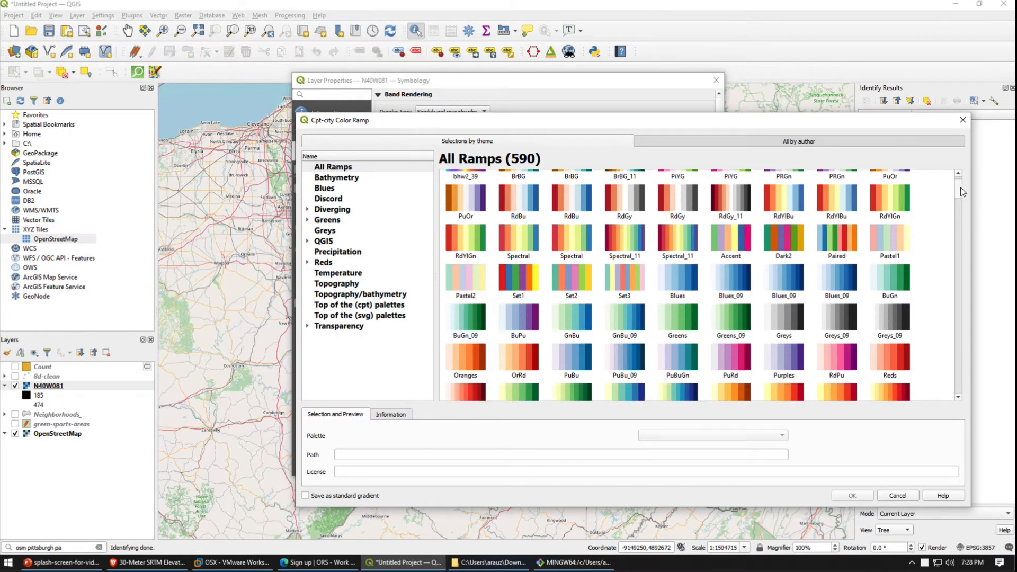
pyautogui.moveTo(964, 192); pyautogui.dragTo(957, 288)
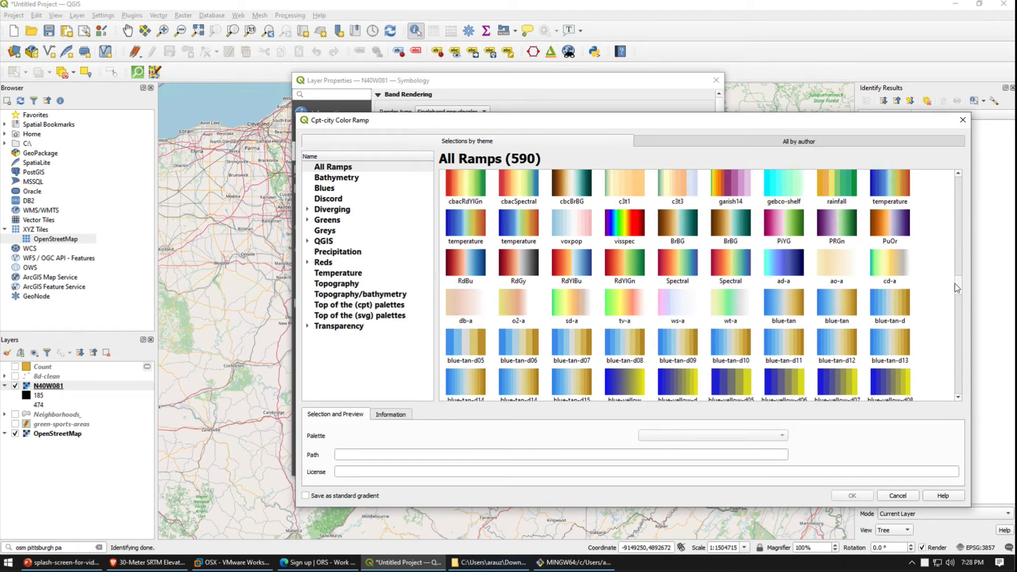
pyautogui.moveTo(957, 288)
pyautogui.mouseDown()
pyautogui.moveTo(960, 305)
pyautogui.moveTo(956, 285)
pyautogui.mouseUp()
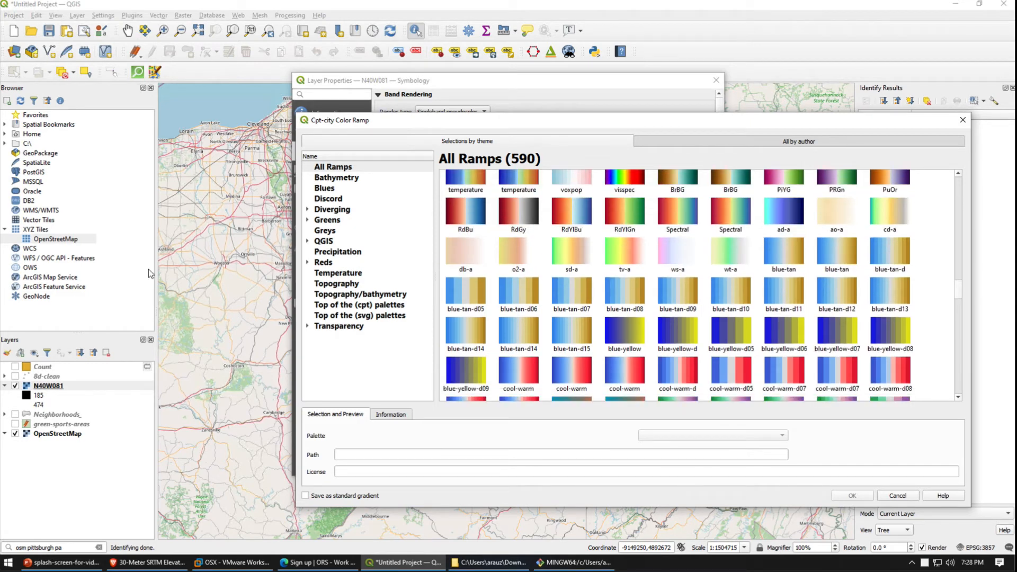
pyautogui.click(331, 252)
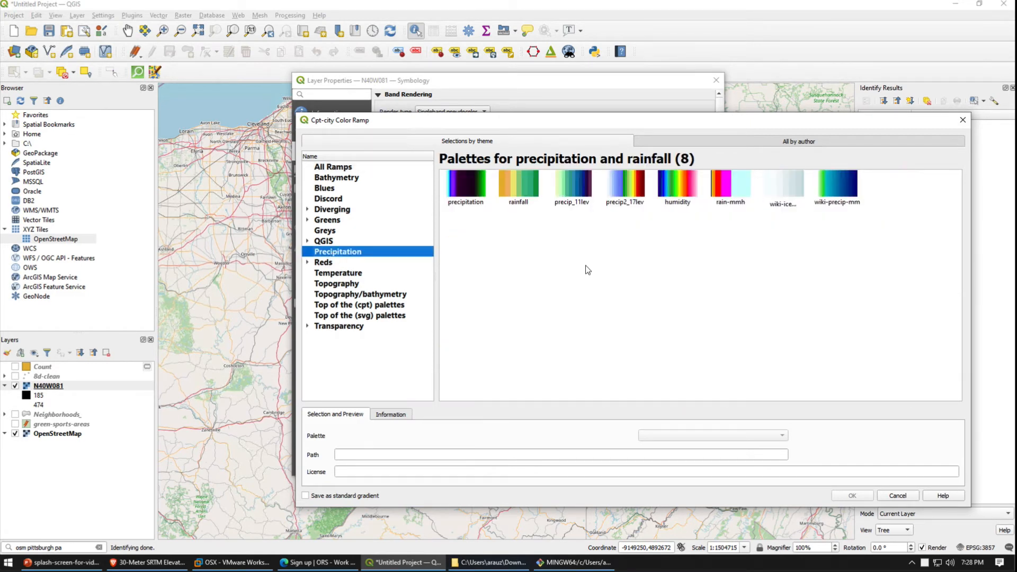
pyautogui.click(618, 186)
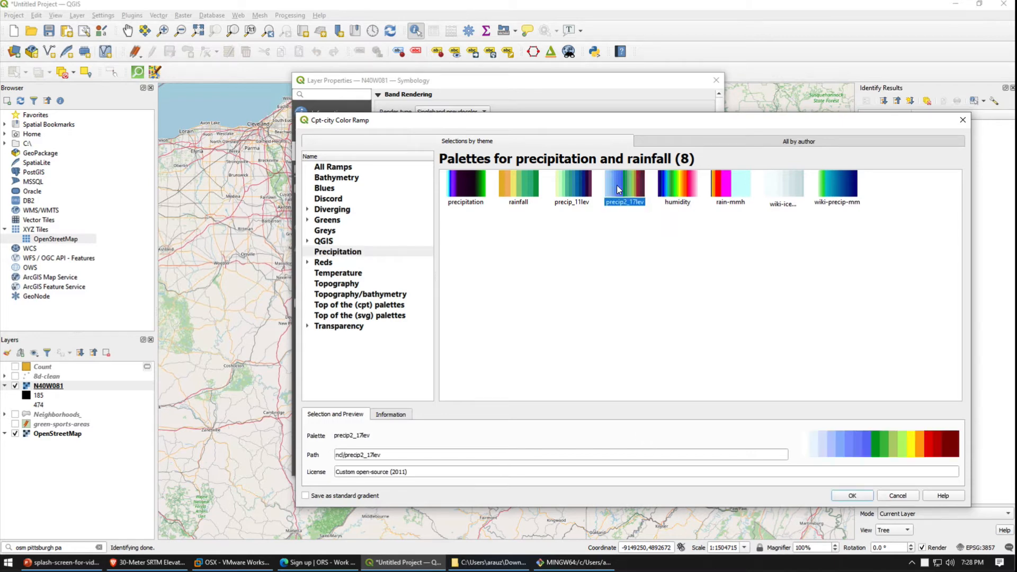
pyautogui.click(853, 496)
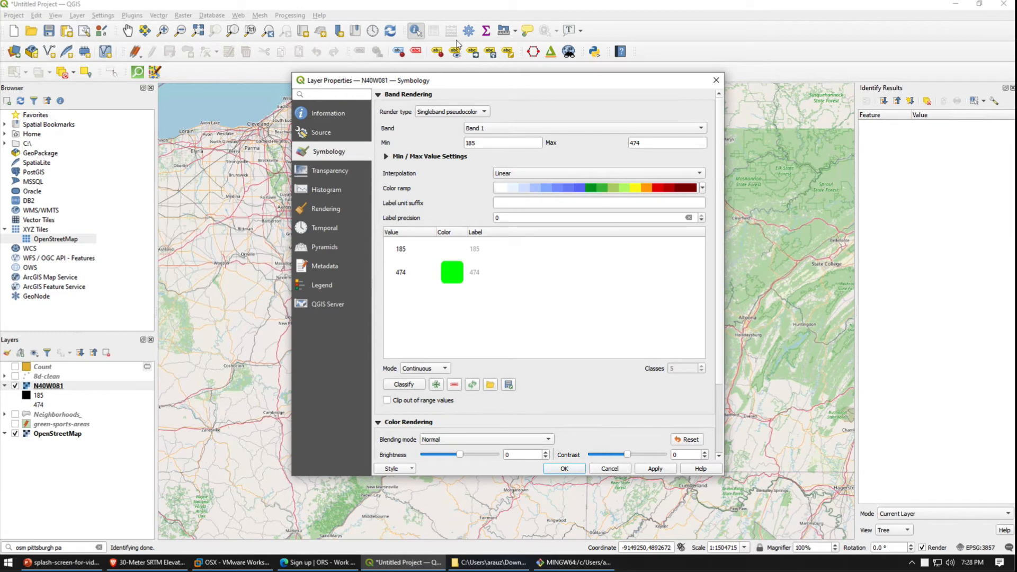
pyautogui.moveTo(461, 80); pyautogui.dragTo(710, 56)
pyautogui.click(892, 444)
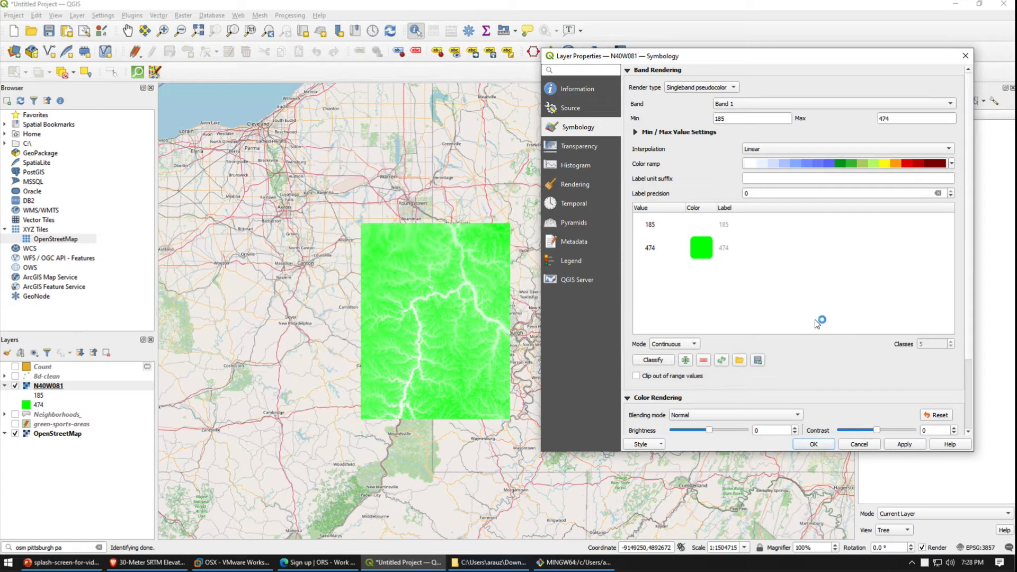
# - Classify the raster in Equal Interval mode with 10 classes, then apply and accept the symbology
pyautogui.click(678, 345)
pyautogui.click(677, 356)
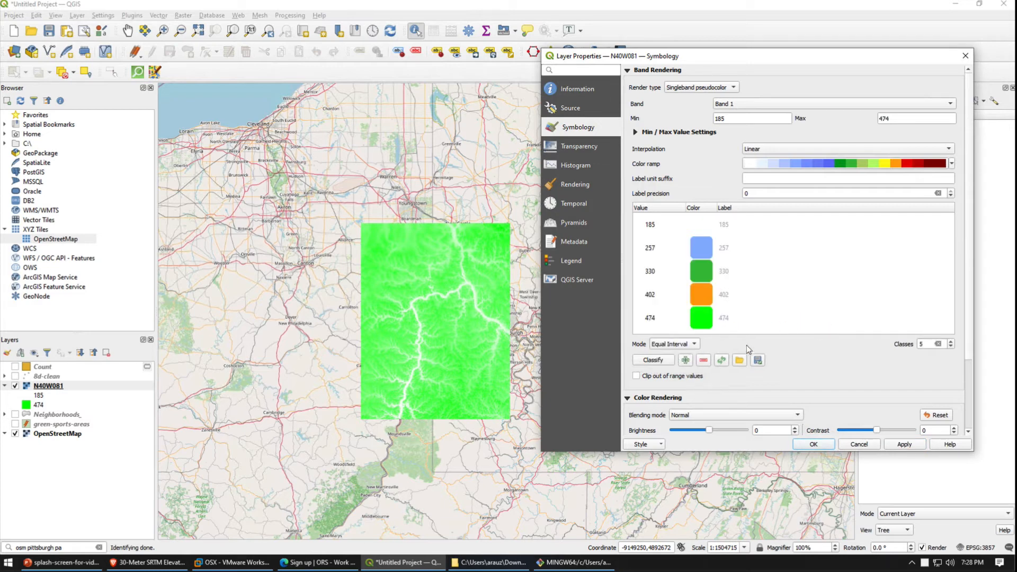
pyautogui.click(951, 343)
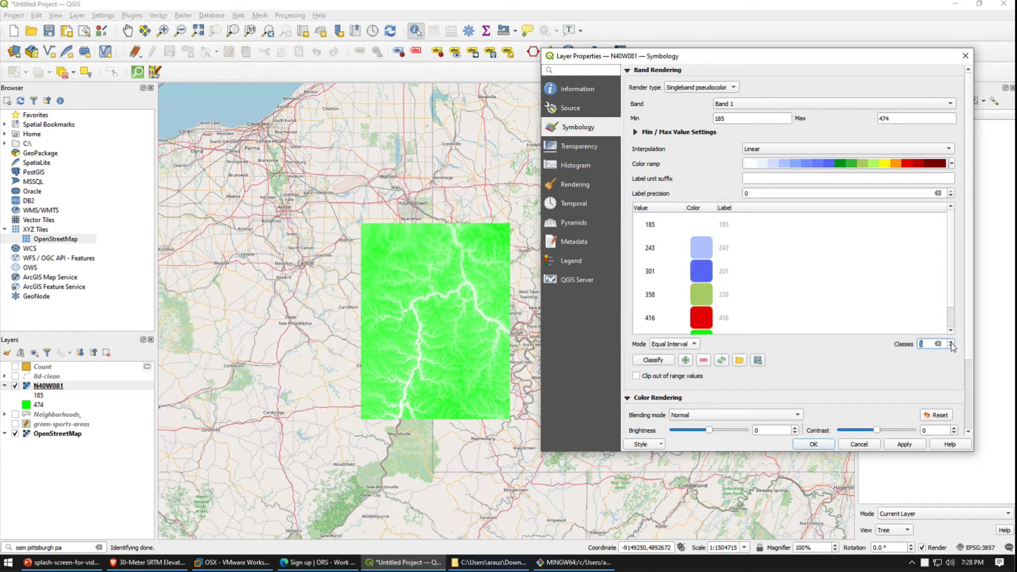
pyautogui.click(951, 343)
pyautogui.click(952, 343)
pyautogui.click(952, 342)
pyautogui.click(952, 342)
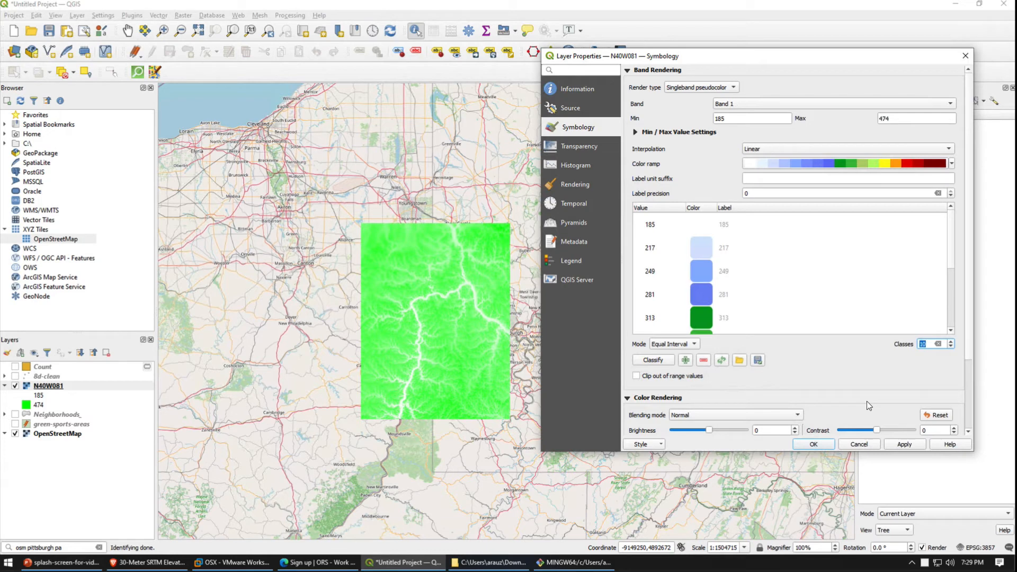
pyautogui.click(905, 444)
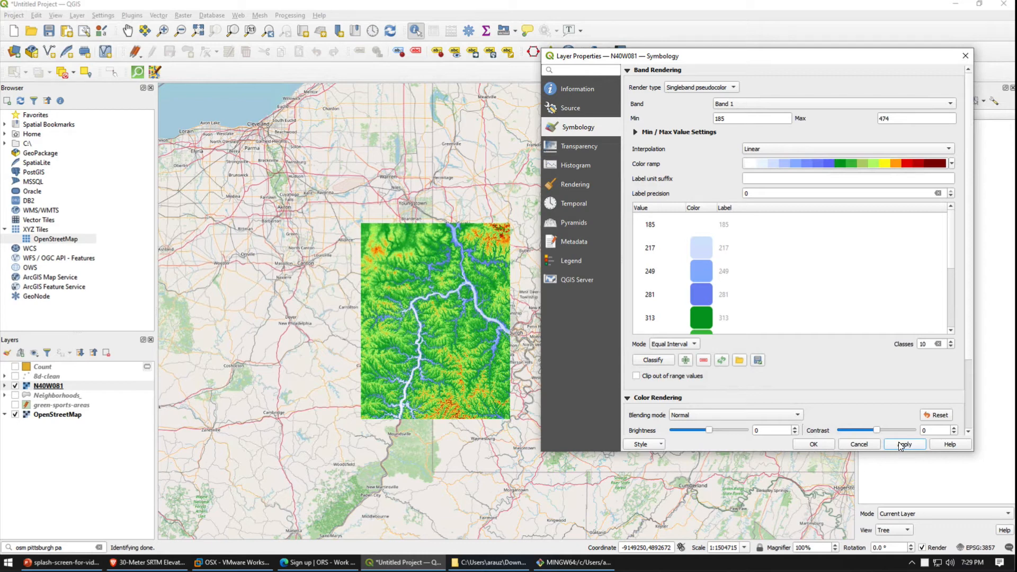
pyautogui.click(815, 445)
# - Lower the N40W081 raster's global opacity to 40.7% and apply it, reducing the opacity slightly further before accepting the layer properties
pyautogui.scroll(-1, 437, 359)
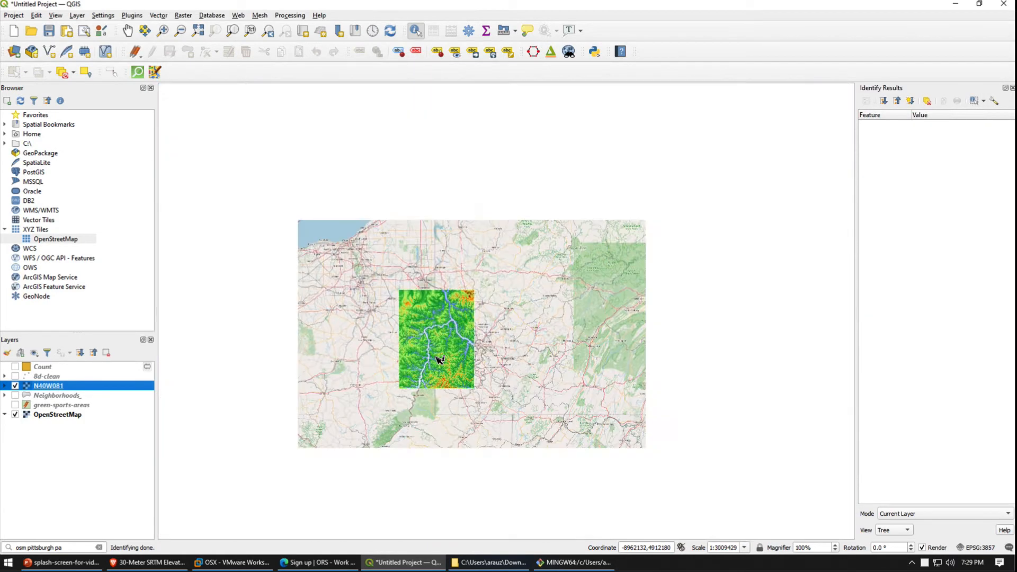
pyautogui.scroll(2, 438, 360)
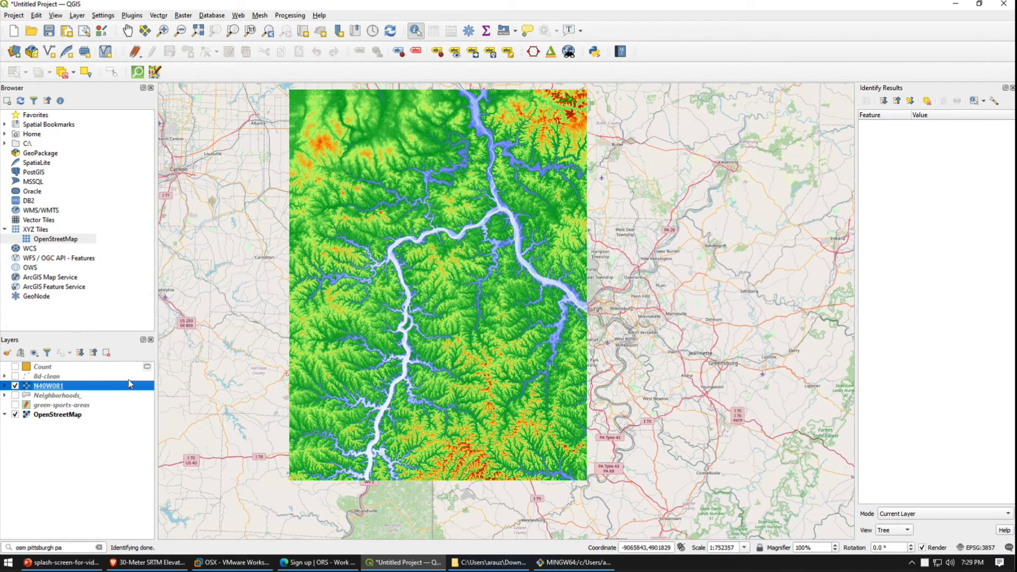
pyautogui.rightClick(72, 389)
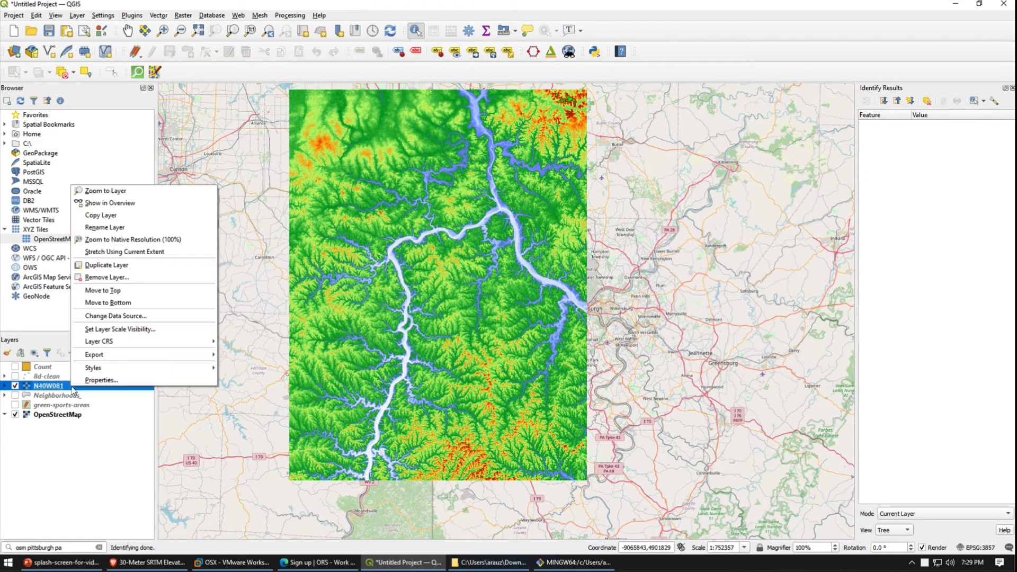
pyautogui.click(119, 377)
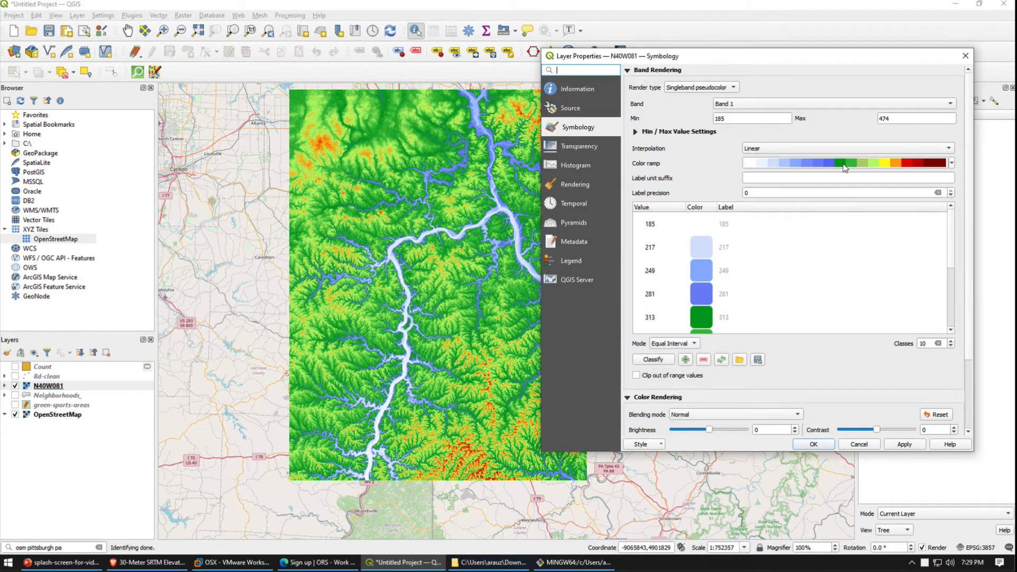
pyautogui.click(572, 148)
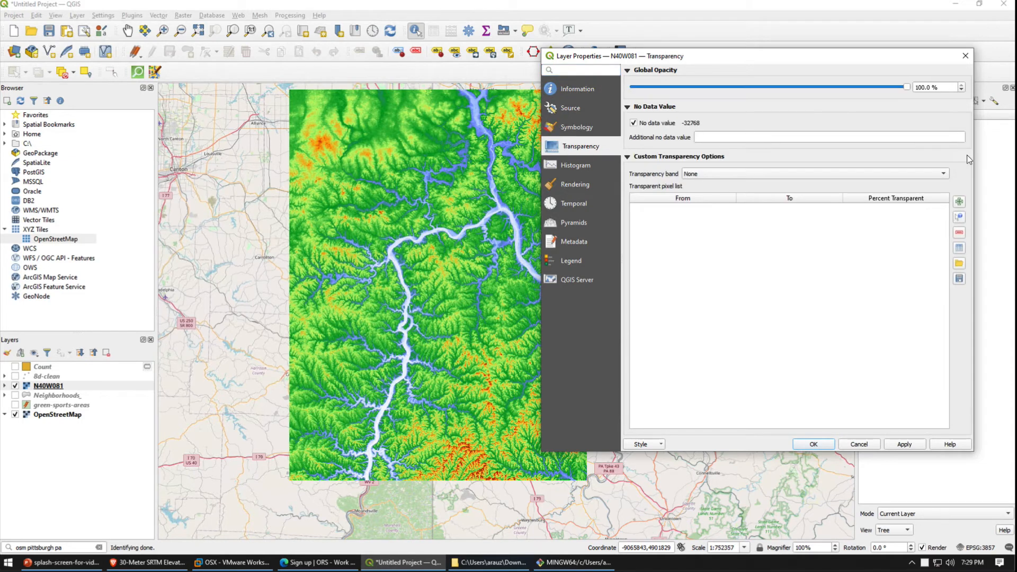
pyautogui.moveTo(907, 88); pyautogui.dragTo(744, 88)
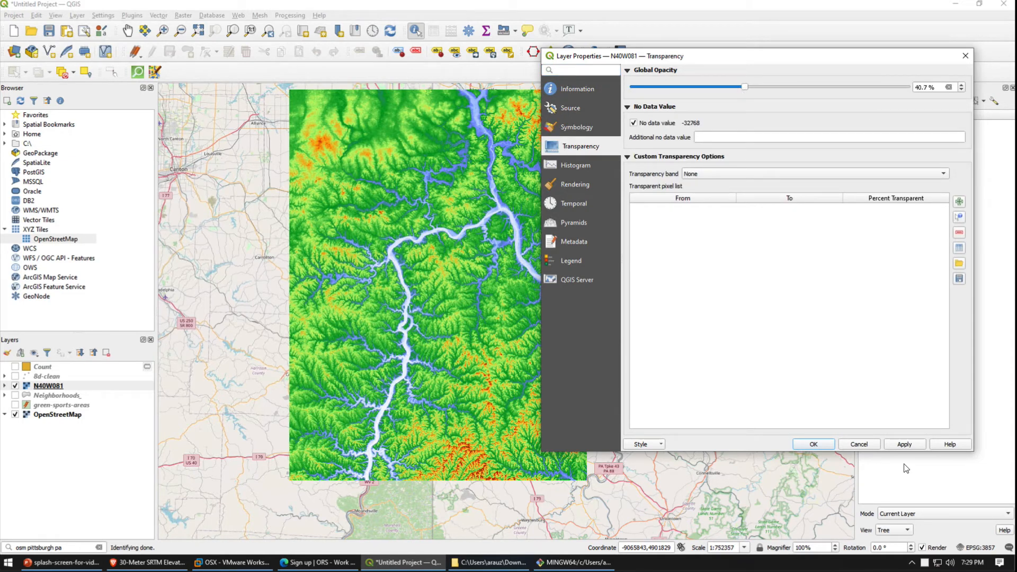
pyautogui.click(903, 445)
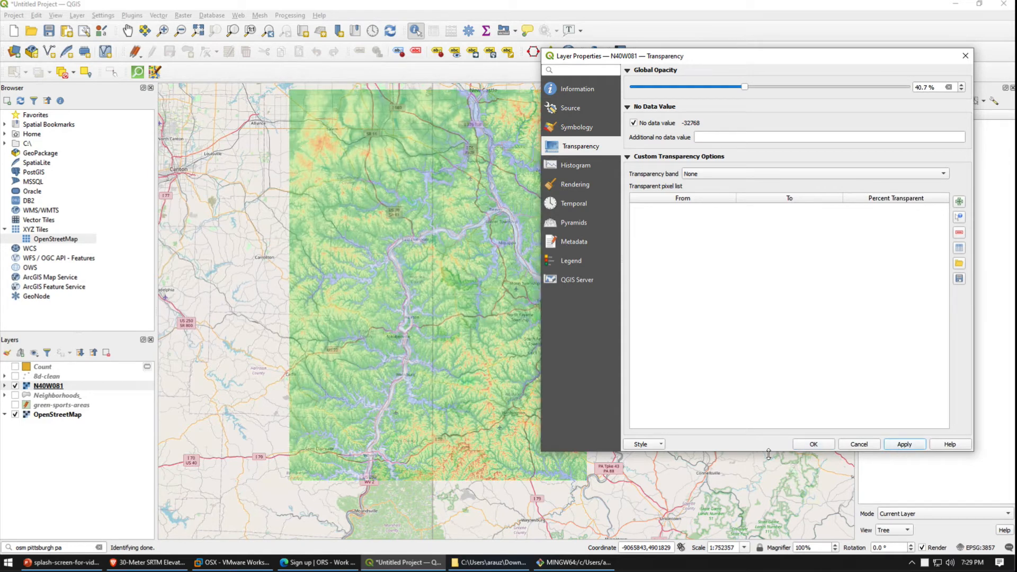
pyautogui.moveTo(746, 89); pyautogui.dragTo(730, 88)
pyautogui.click(804, 445)
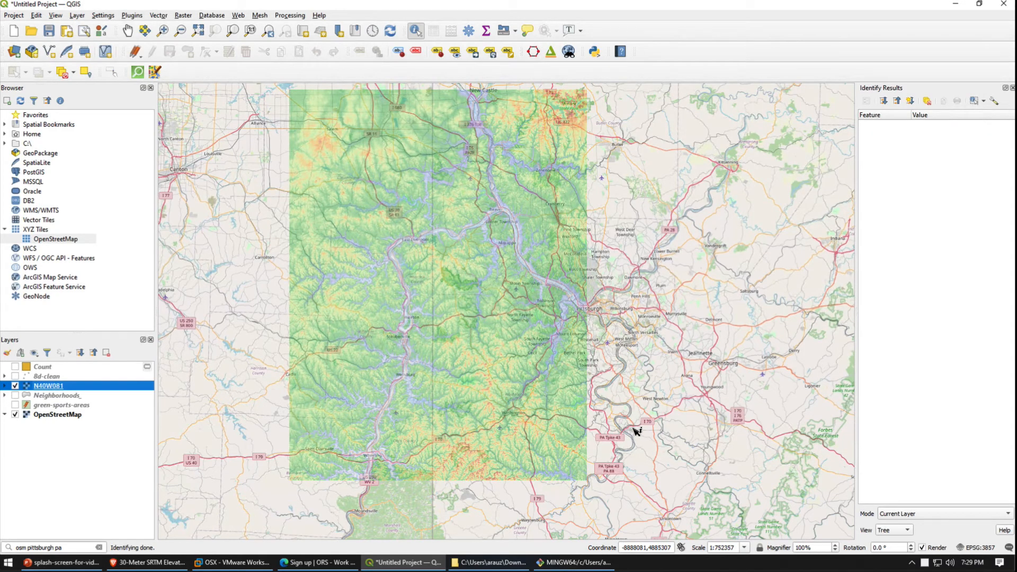
pyautogui.scroll(3, 551, 333)
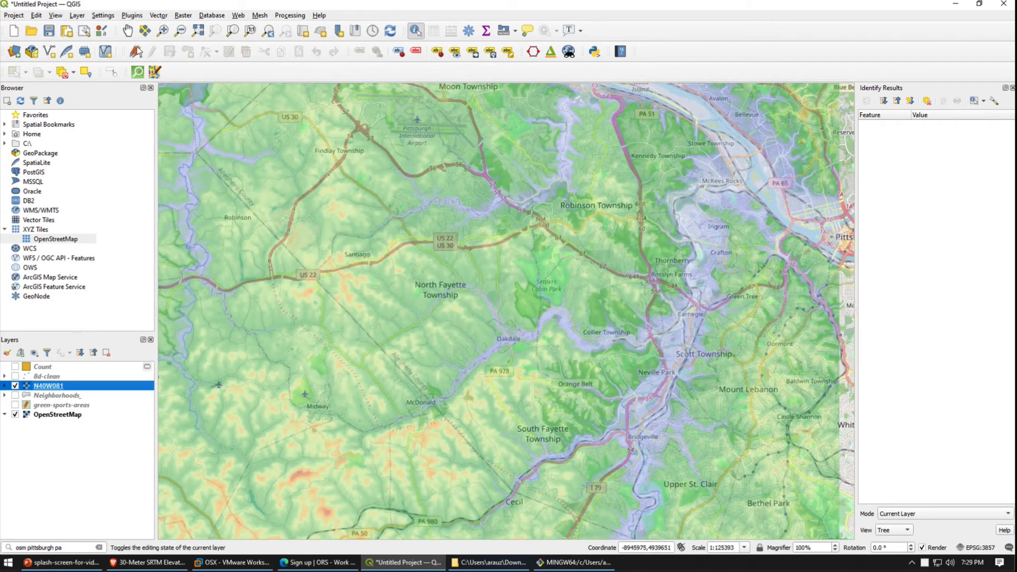
pyautogui.click(128, 31)
pyautogui.moveTo(678, 339); pyautogui.dragTo(503, 331)
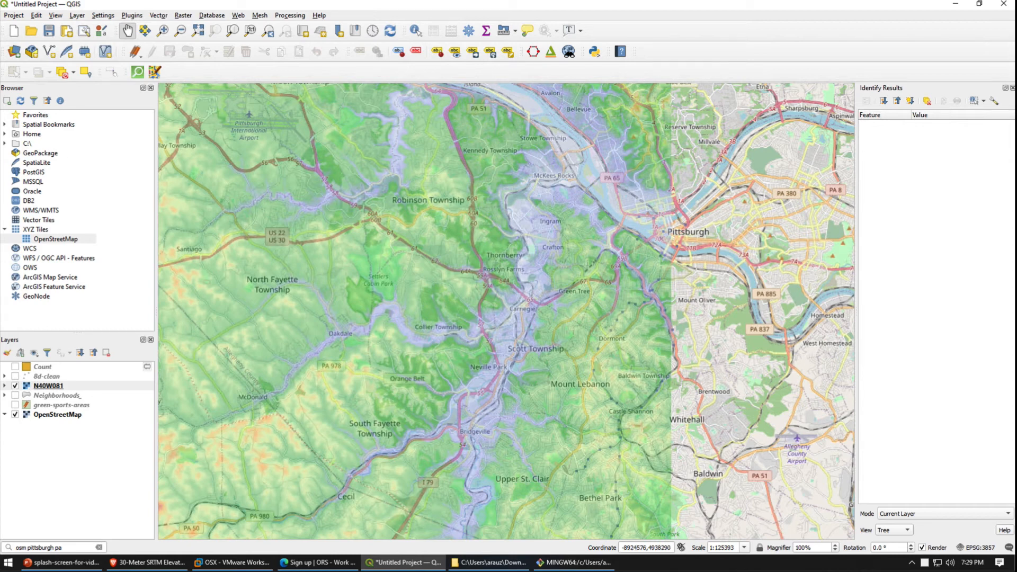
pyautogui.click(908, 1)
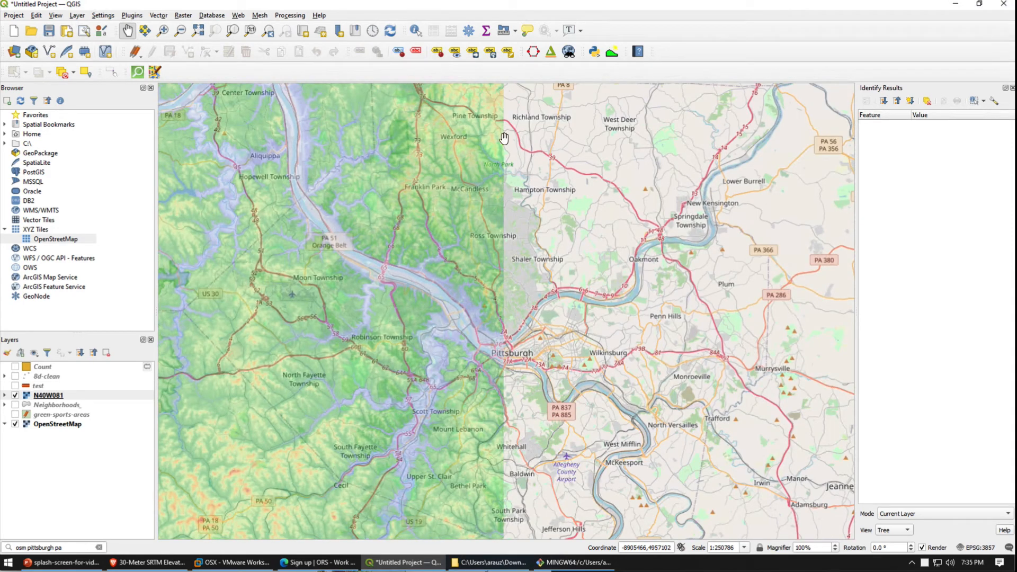
# - Identify the N40W081 elevation values at points on the high ground and near South Fayette Township, southwest of Pittsburgh
pyautogui.click(418, 32)
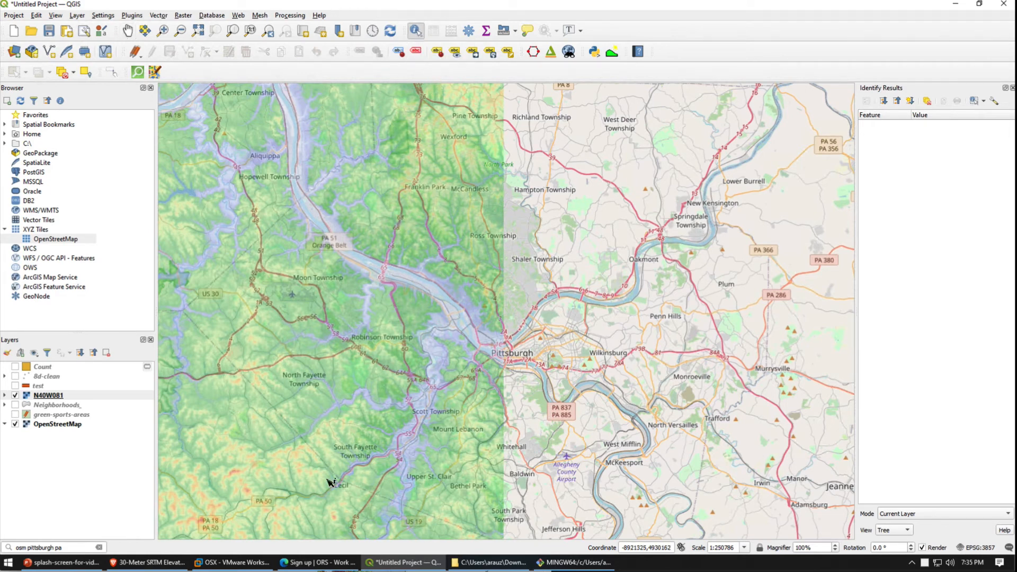
pyautogui.click(254, 497)
pyautogui.click(259, 499)
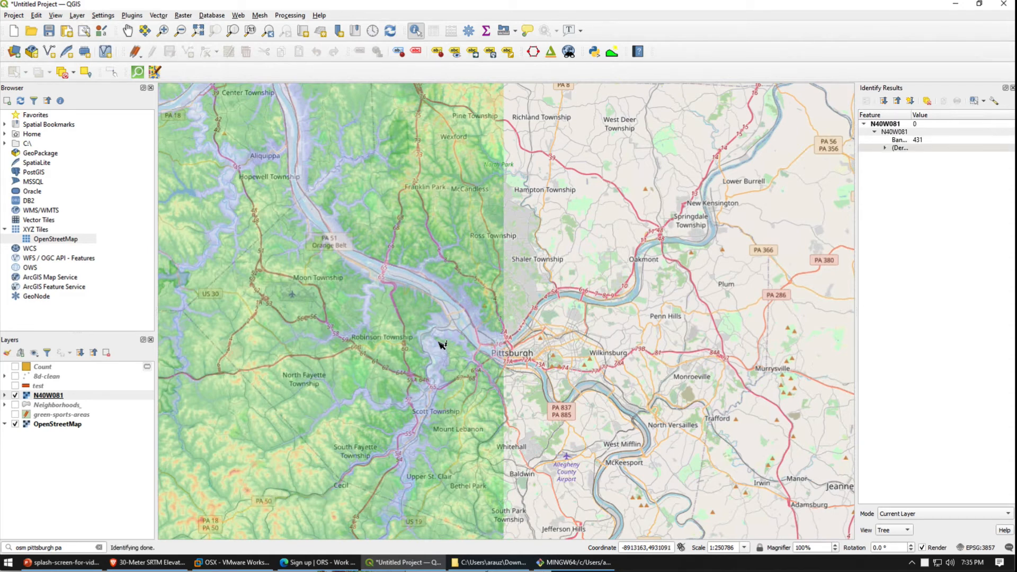
pyautogui.click(329, 418)
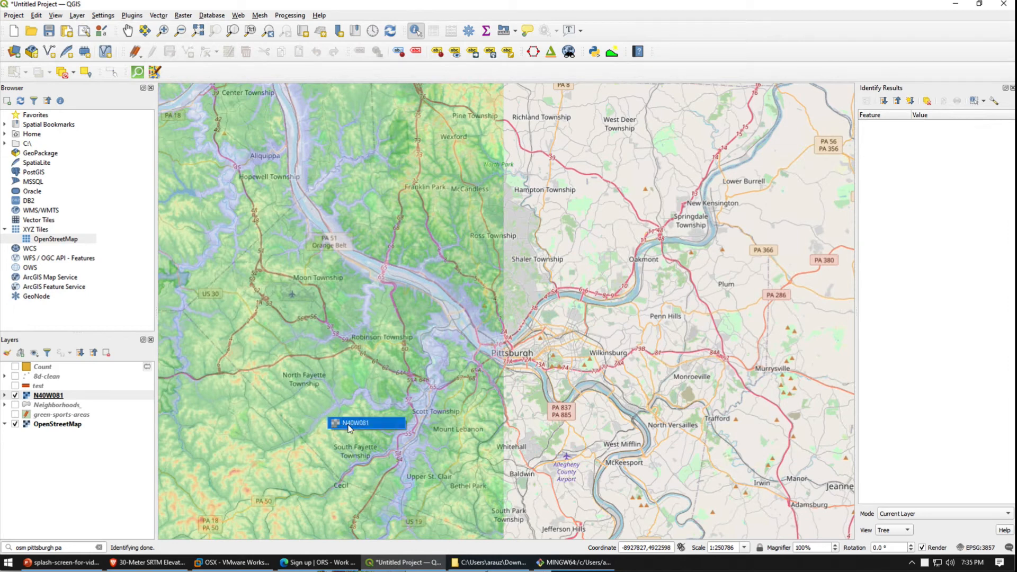
pyautogui.click(350, 424)
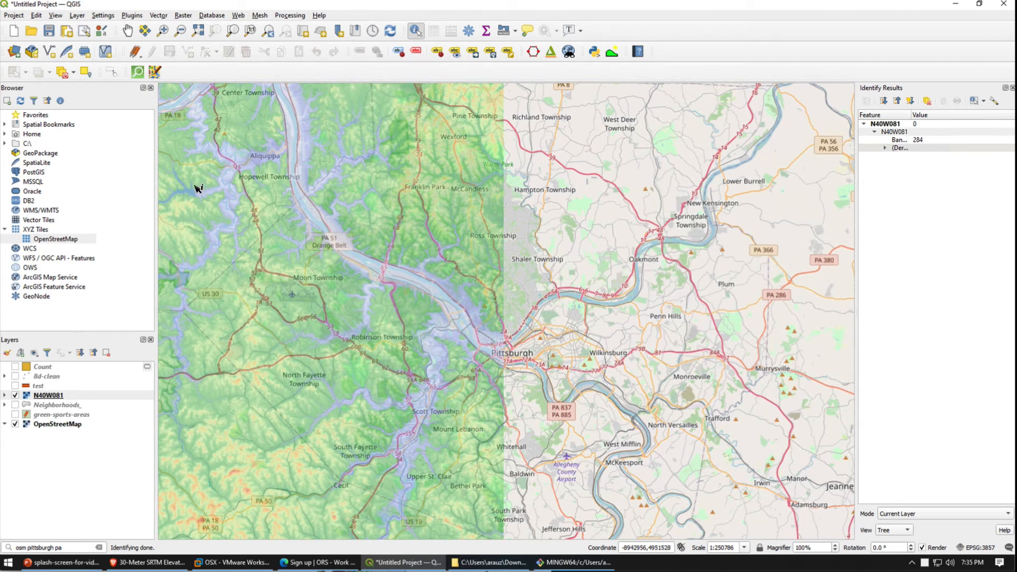
# - Search the plugin manager for "profil", check the Profile tool plugin's entry, and close the manager
pyautogui.click(131, 15)
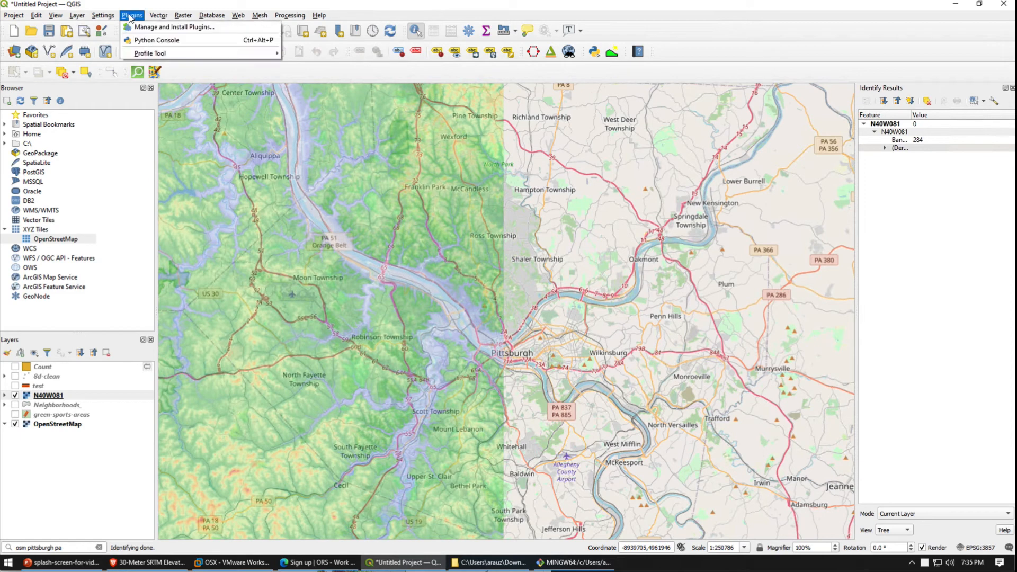
pyautogui.click(134, 28)
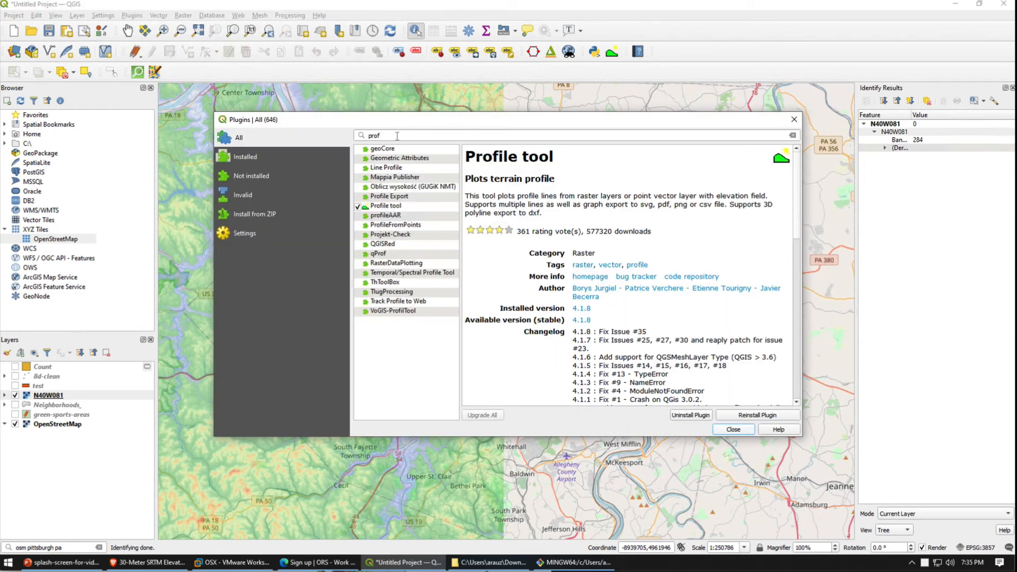
pyautogui.click(394, 135)
pyautogui.write('il')
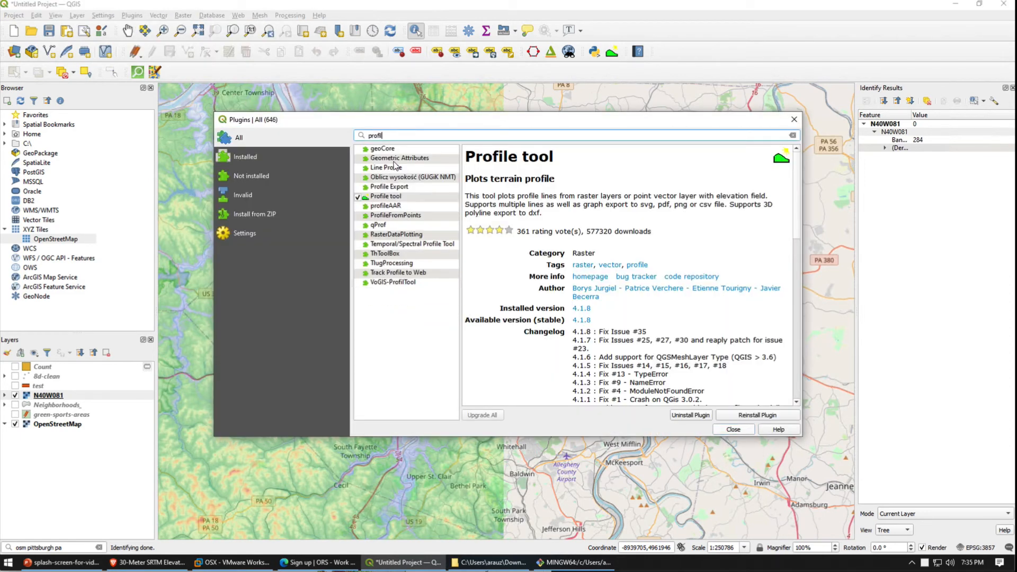
pyautogui.click(384, 199)
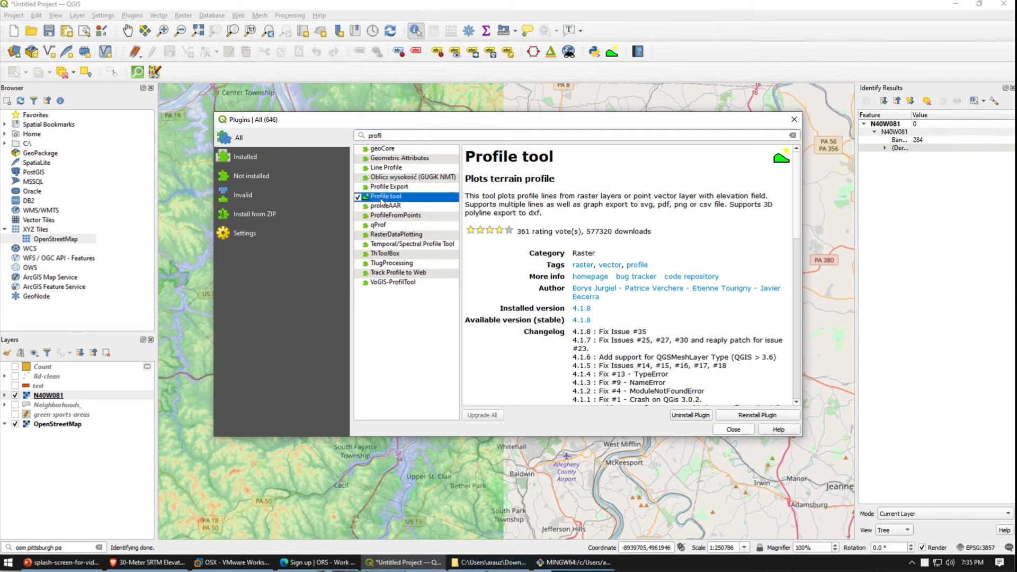
pyautogui.click(741, 431)
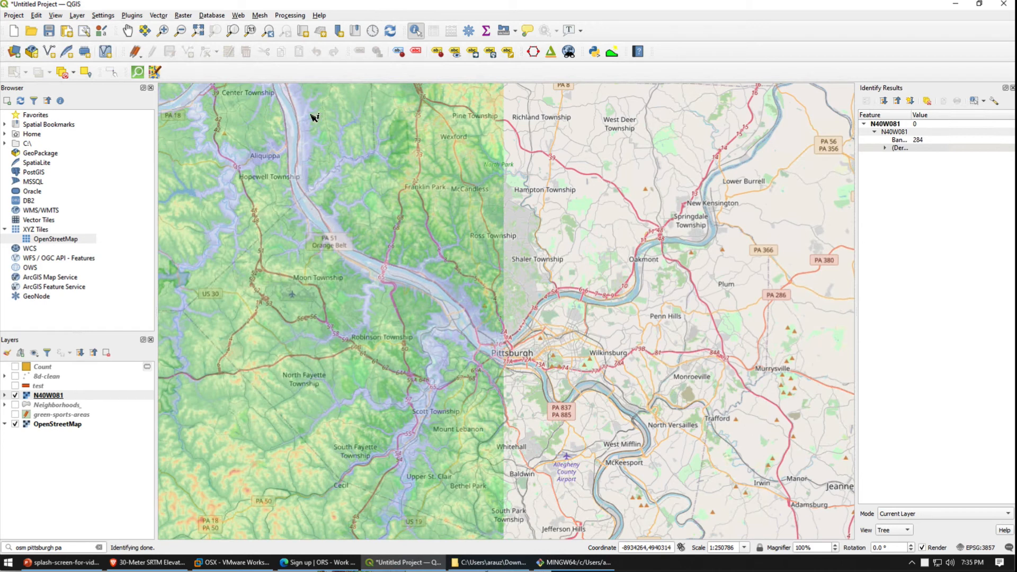
# - Start the Profile Tool's Terrain profile and add the N40W081 layer to its profile layer list
pyautogui.click(129, 19)
pyautogui.moveTo(244, 53)
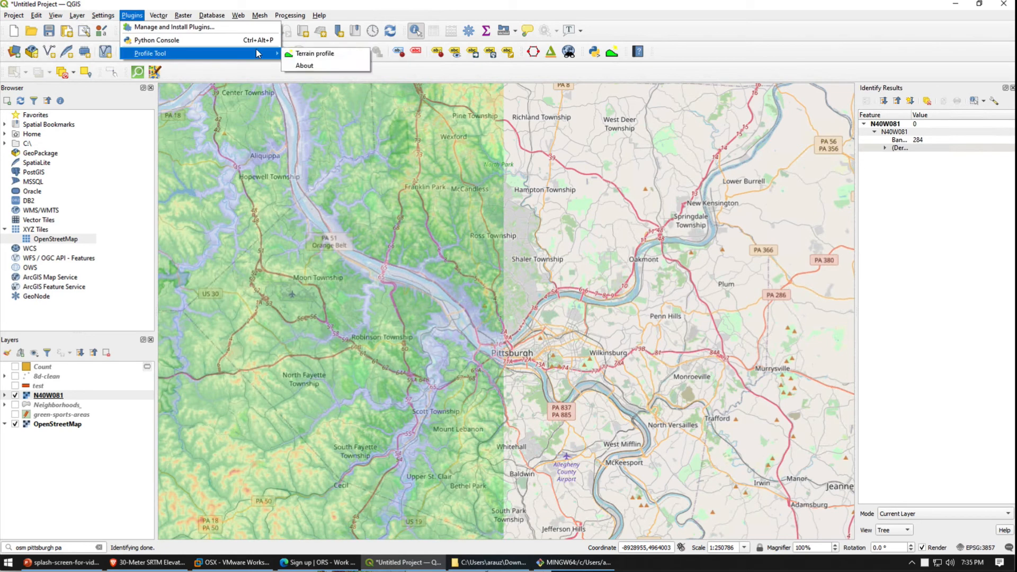
pyautogui.click(341, 55)
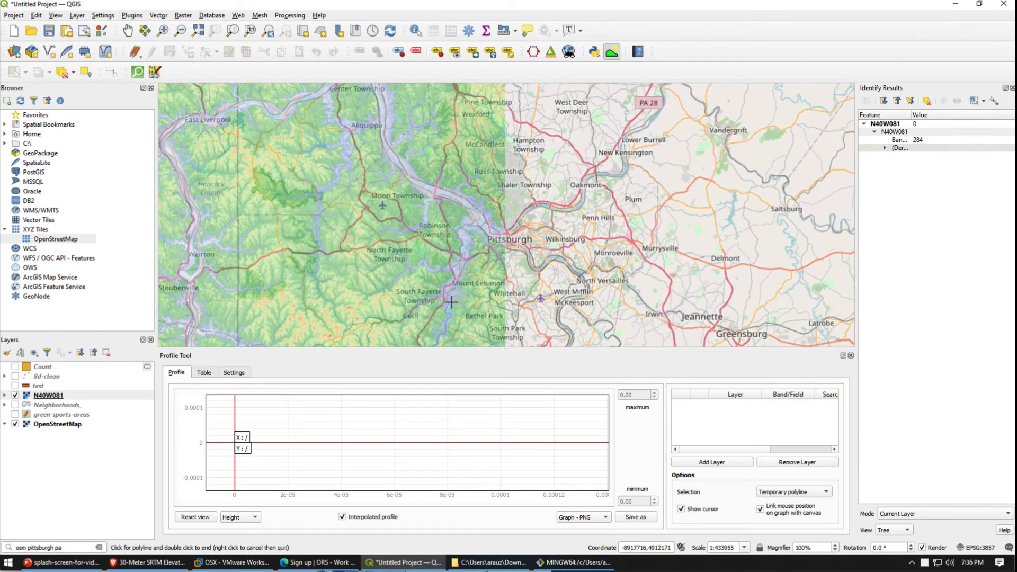
pyautogui.click(51, 399)
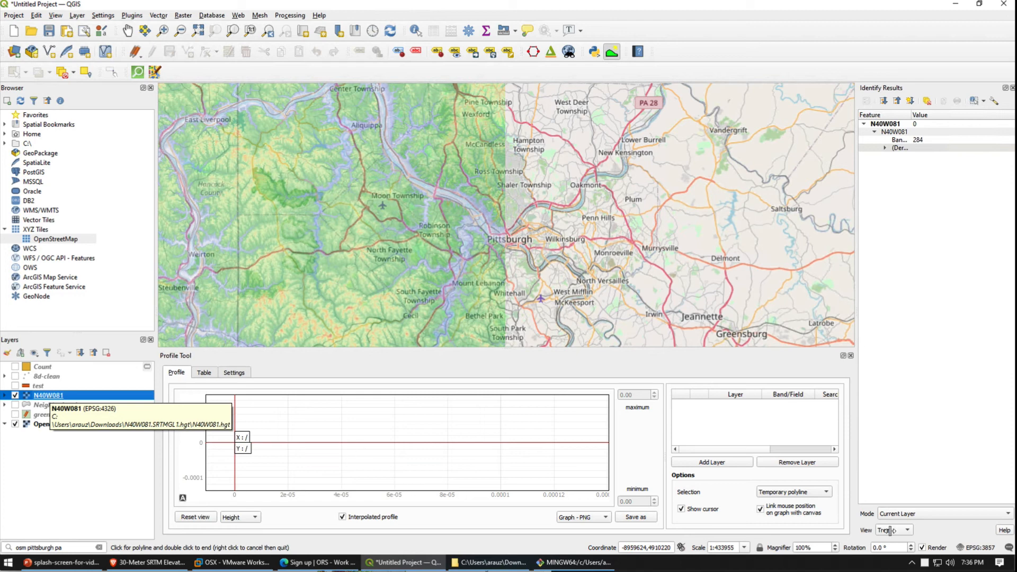
pyautogui.click(715, 463)
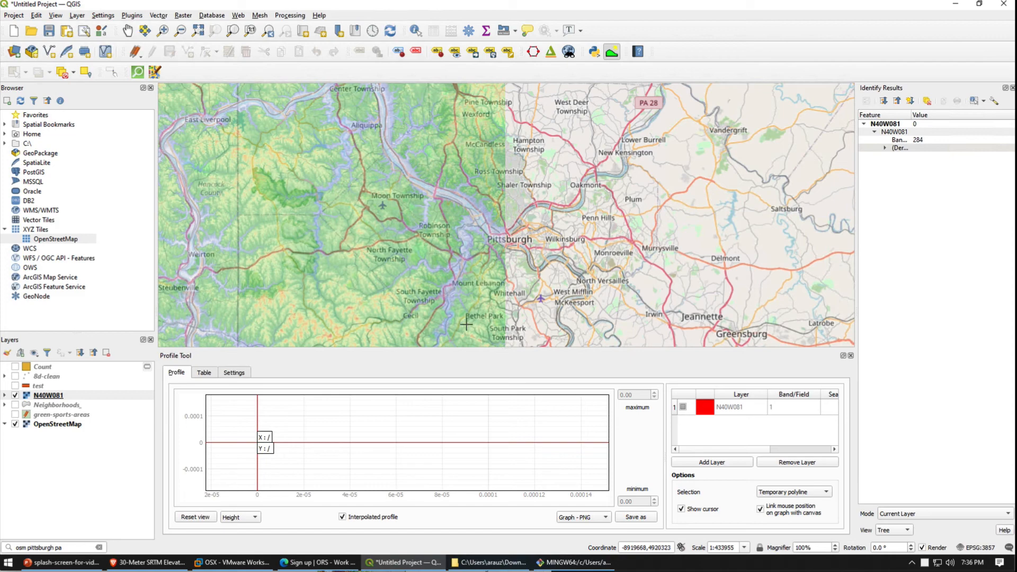
# - Draw a temporary multi-segment terrain profile line about 4100 map units long across the hills between Crafton and Parkway Center, north of Green Tree
pyautogui.scroll(-1, 472, 300)
pyautogui.scroll(-1, 472, 300)
pyautogui.scroll(-1, 467, 292)
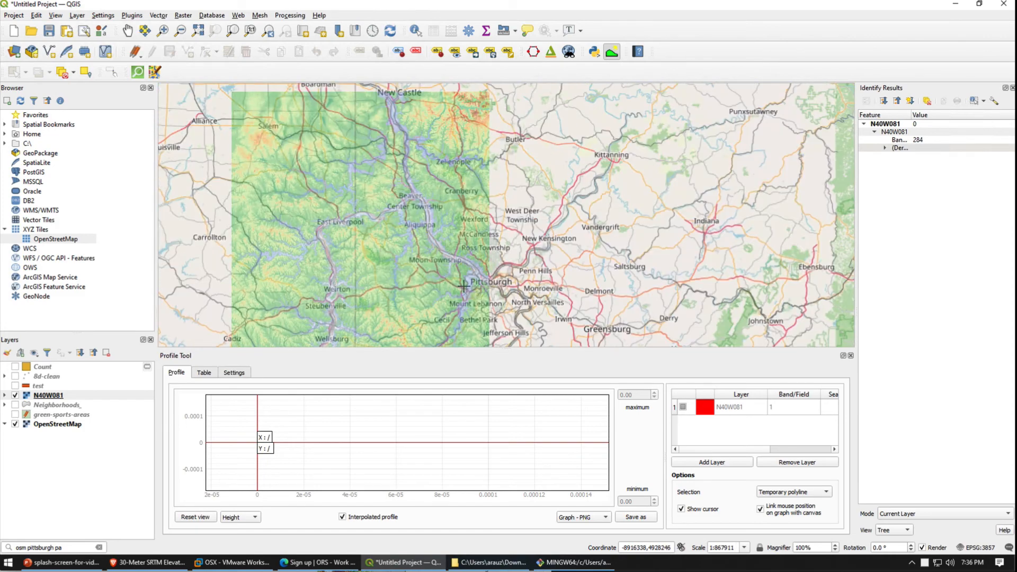
pyautogui.scroll(6, 464, 287)
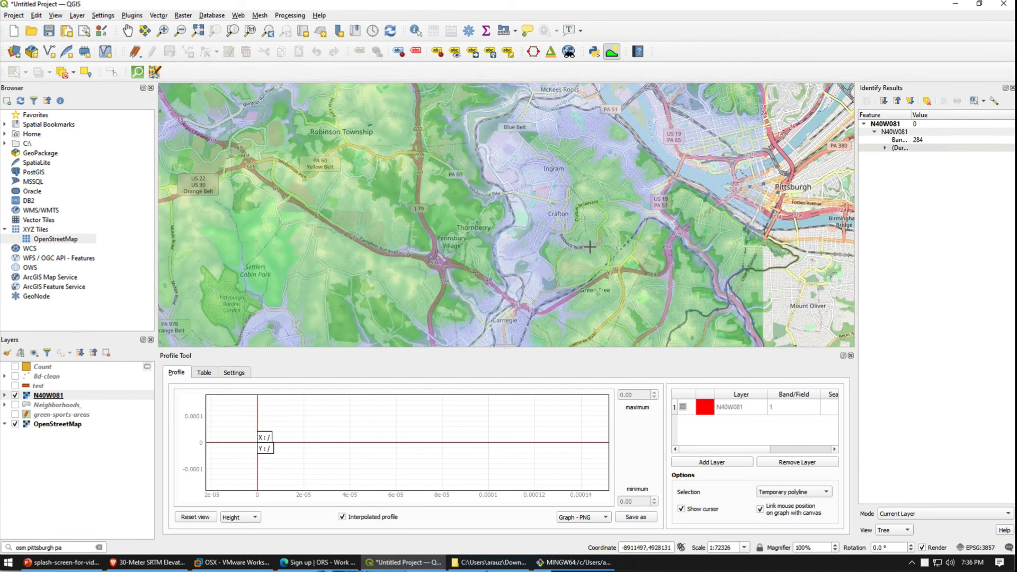
pyautogui.click(128, 31)
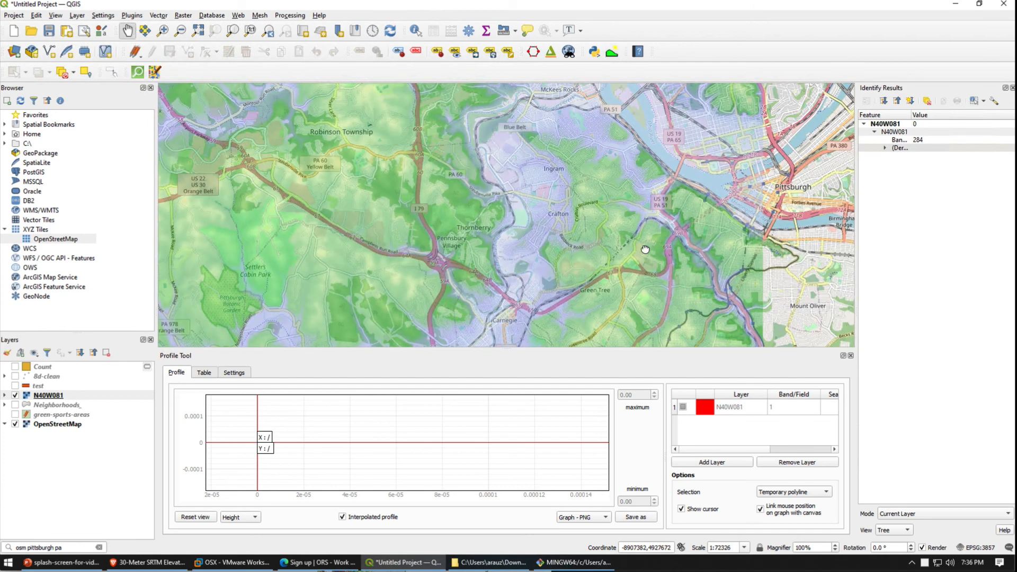
pyautogui.moveTo(671, 259); pyautogui.dragTo(511, 233)
pyautogui.scroll(1, 512, 233)
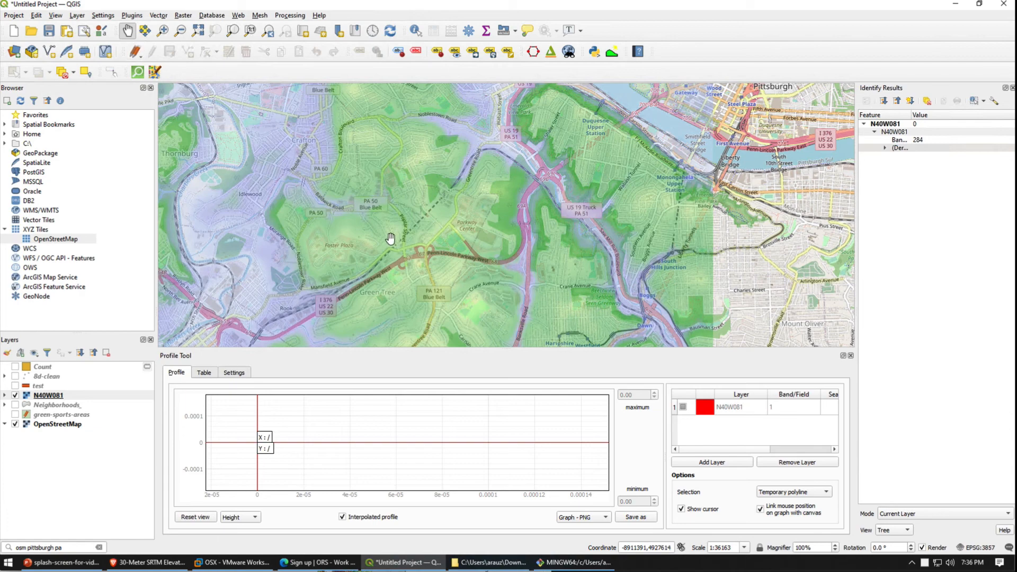
pyautogui.click(612, 51)
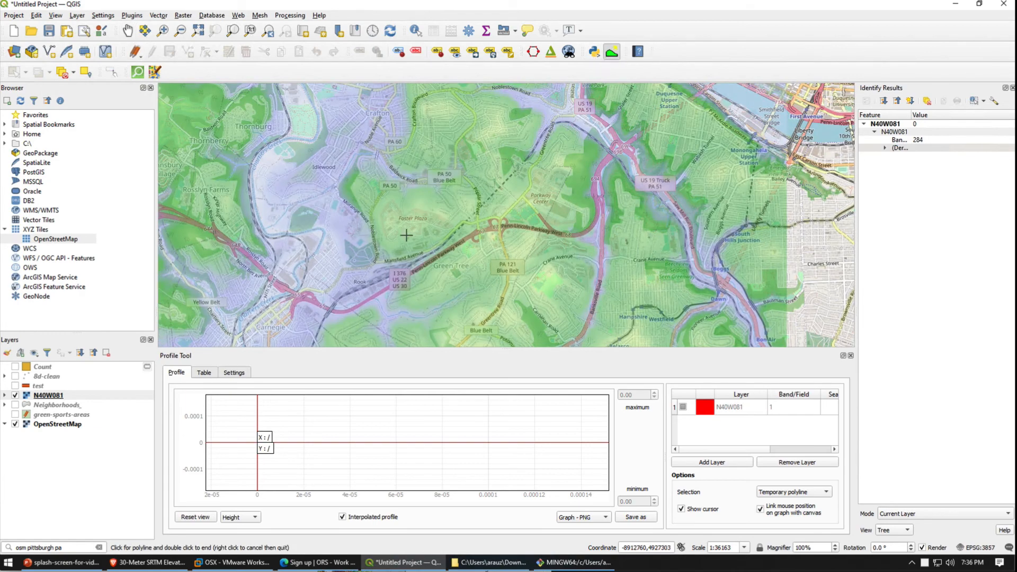
pyautogui.click(451, 111)
pyautogui.click(477, 128)
pyautogui.click(513, 133)
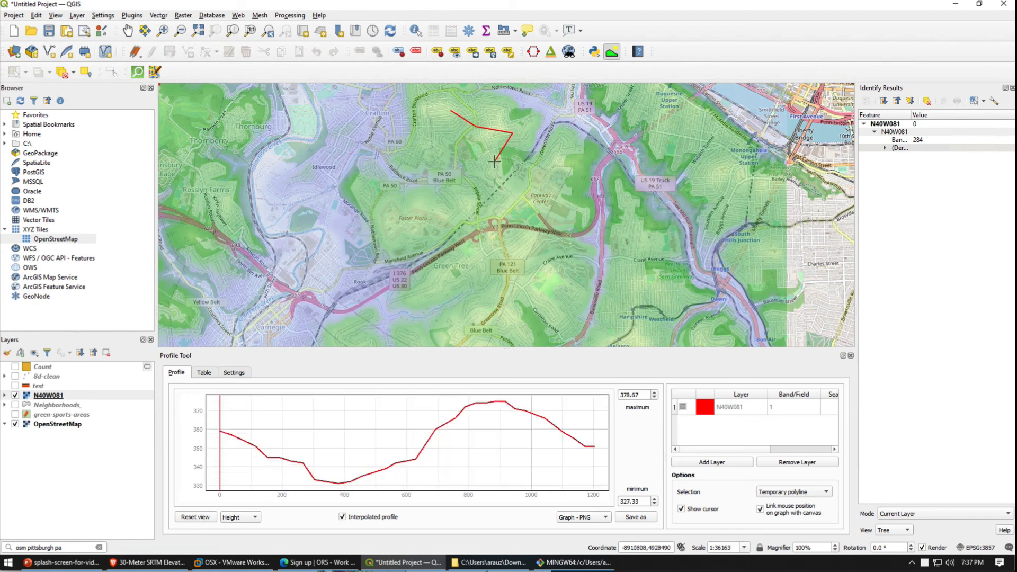
pyautogui.click(495, 161)
pyautogui.click(517, 178)
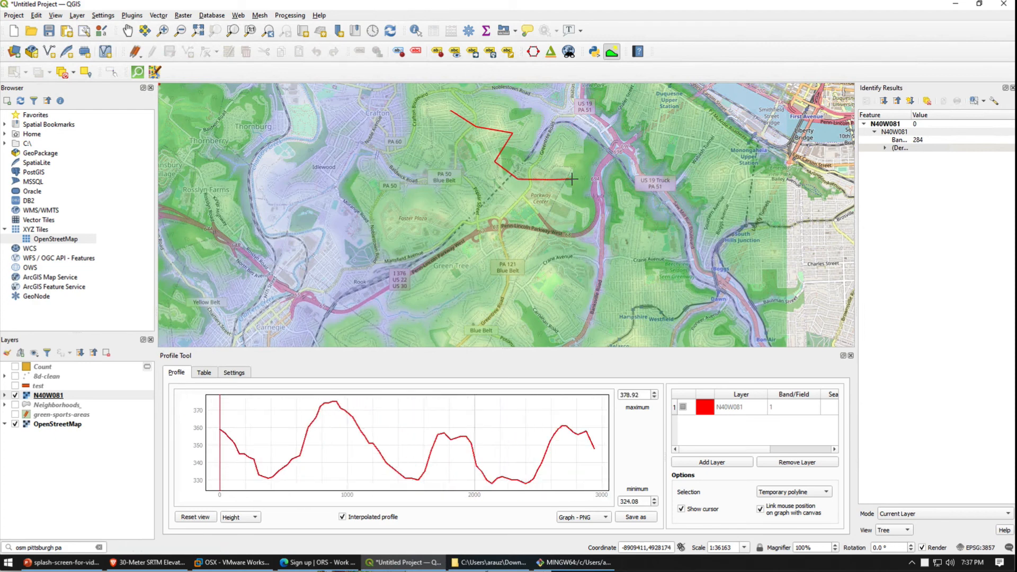
pyautogui.click(572, 180)
pyautogui.click(583, 210)
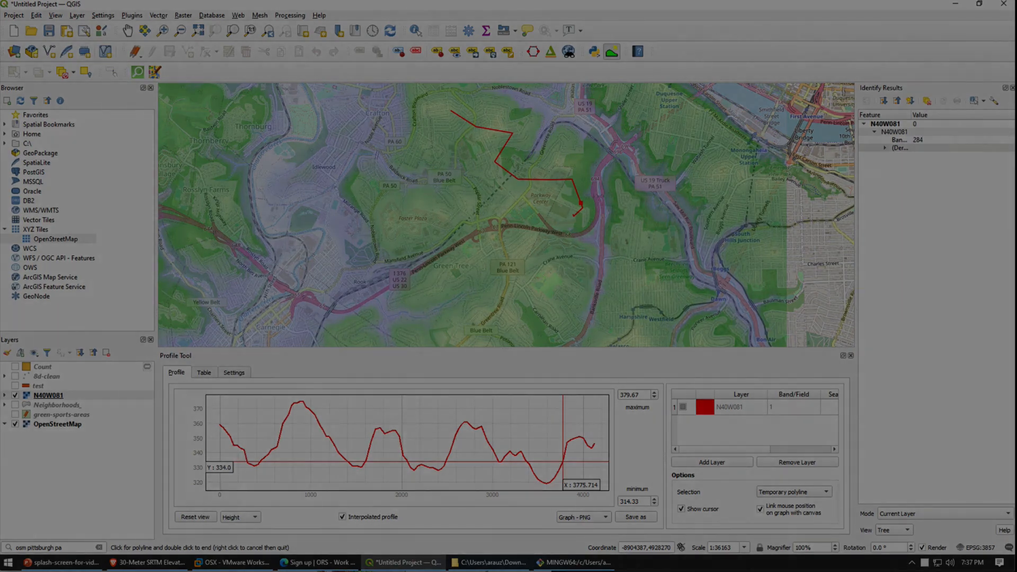
pyautogui.click(907, 1)
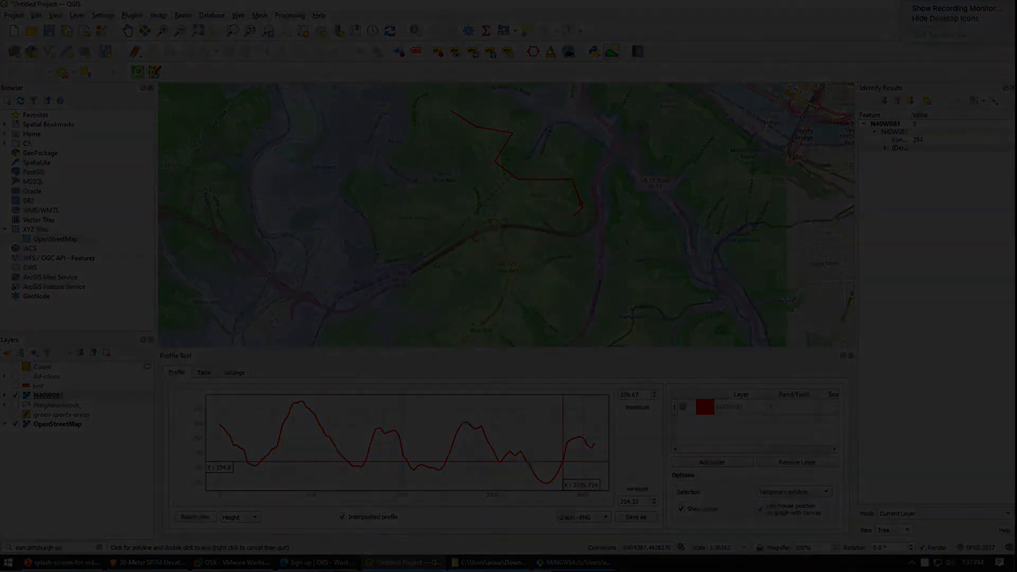